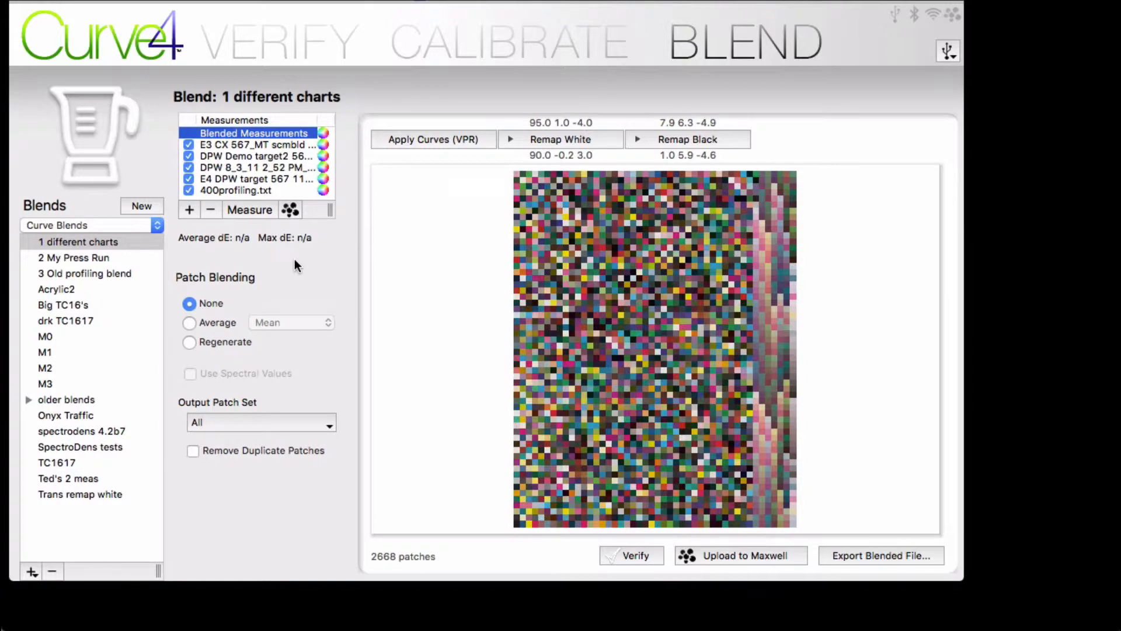
# Create a new blend and load the 1814mixof3.txt measurement file into it
pyautogui.click(307, 422)
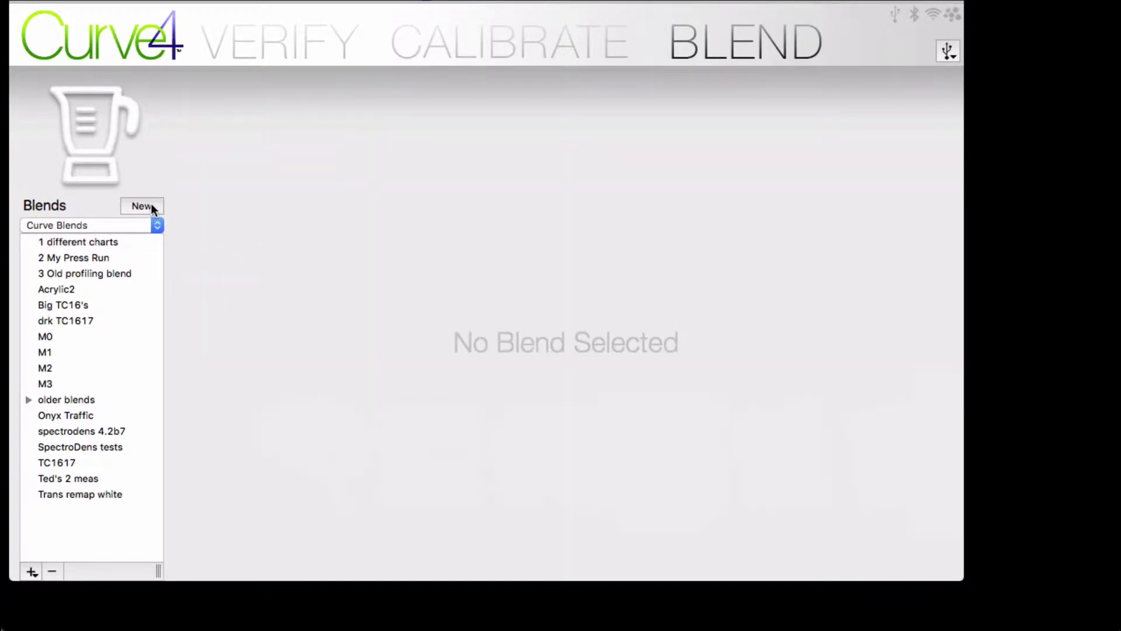
pyautogui.click(151, 203)
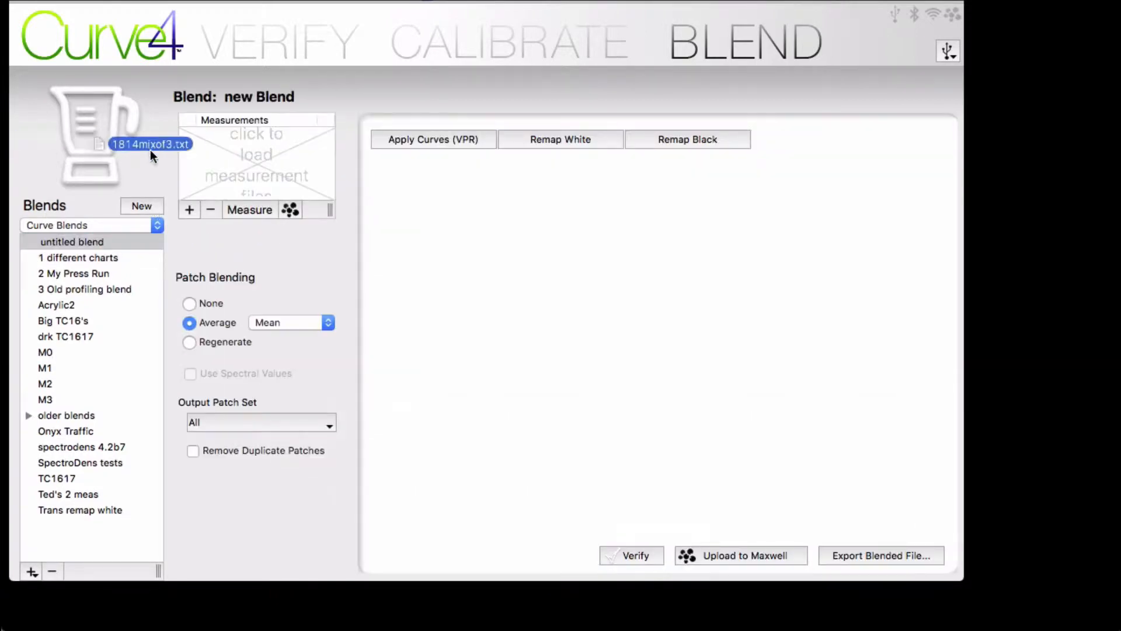
pyautogui.moveTo(150, 149); pyautogui.dragTo(253, 174)
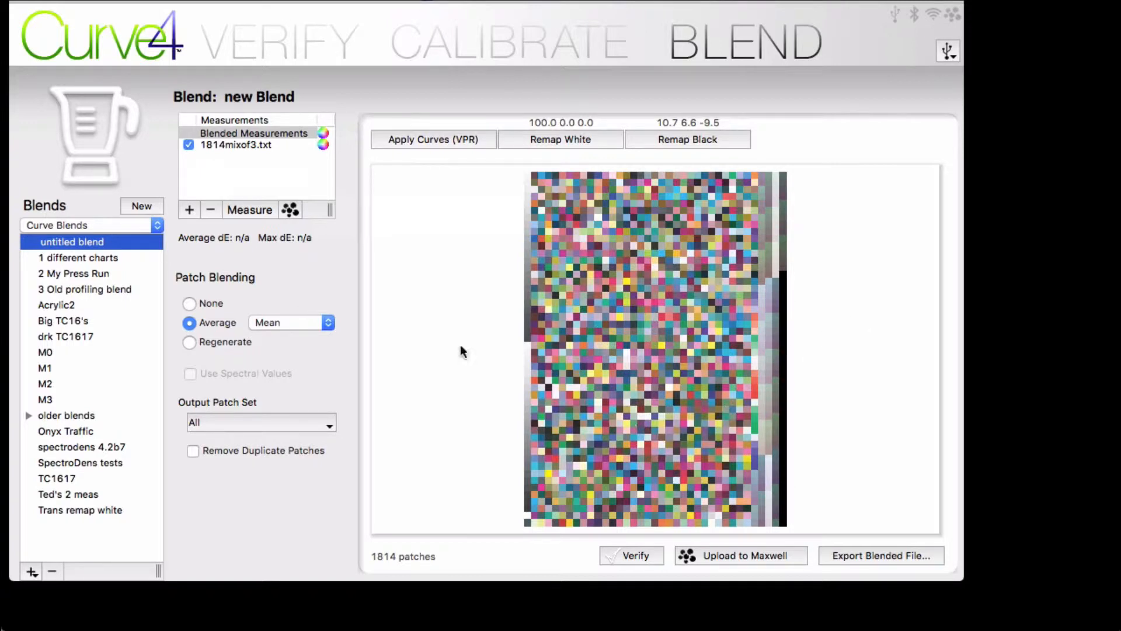
# Check which supplied and discovered targets are available as output patch sets for the 1814mixof3.txt blend
pyautogui.click(301, 418)
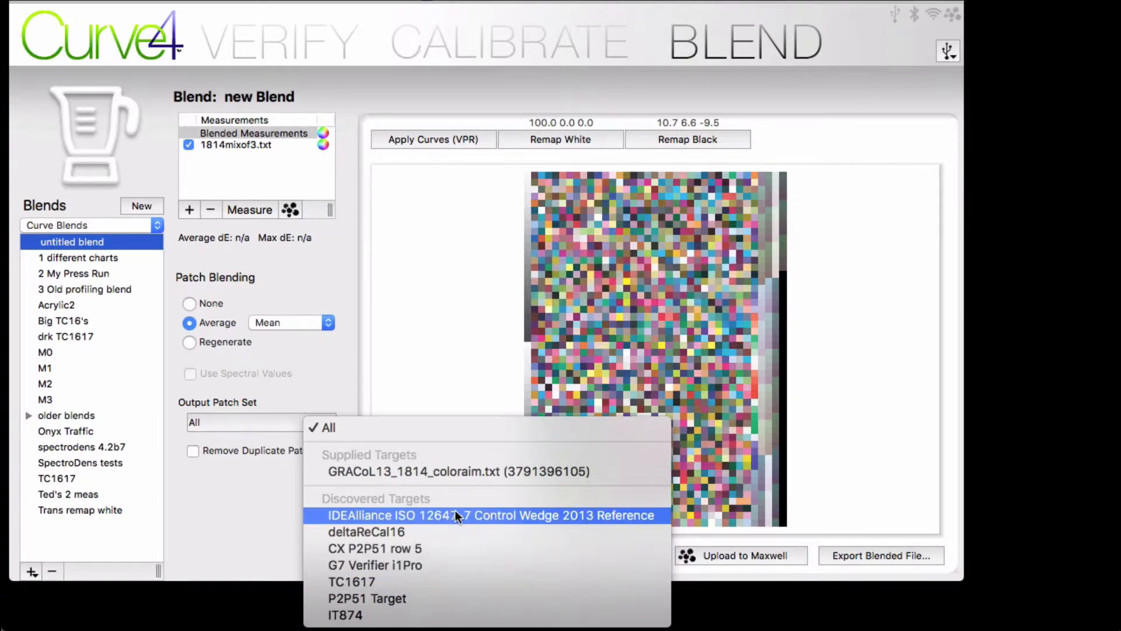
pyautogui.click(256, 39)
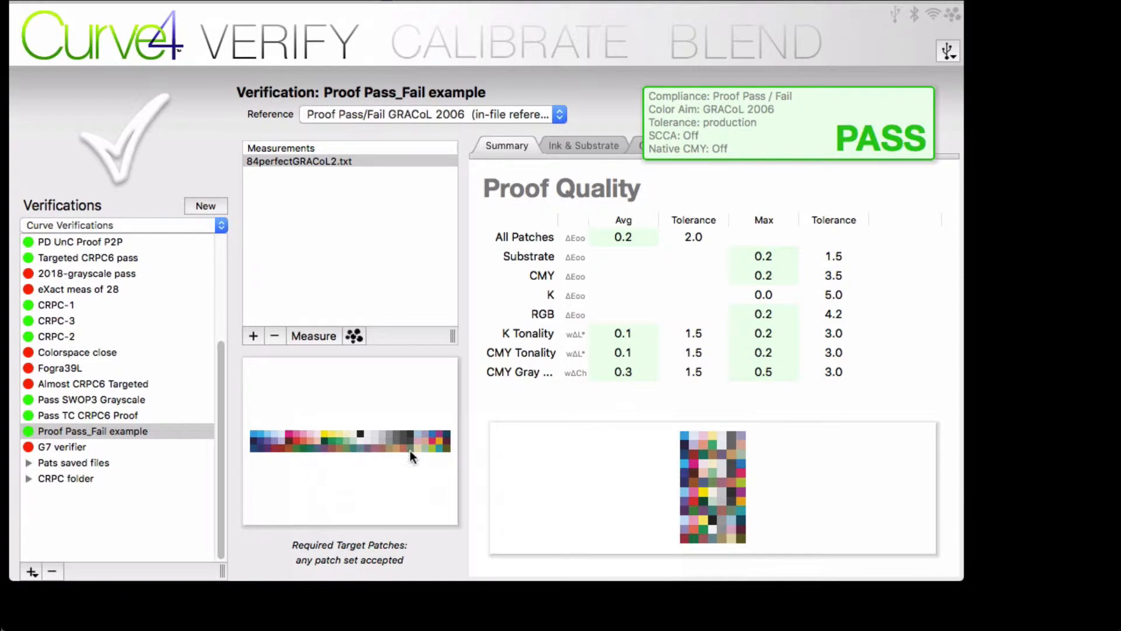
pyautogui.click(724, 42)
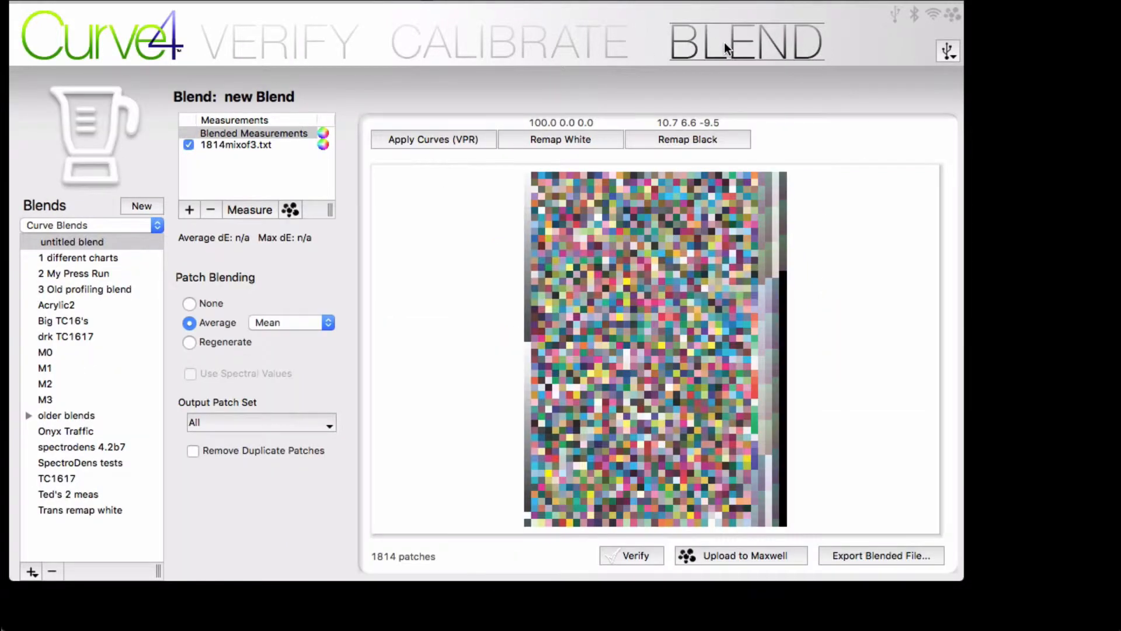
pyautogui.click(250, 423)
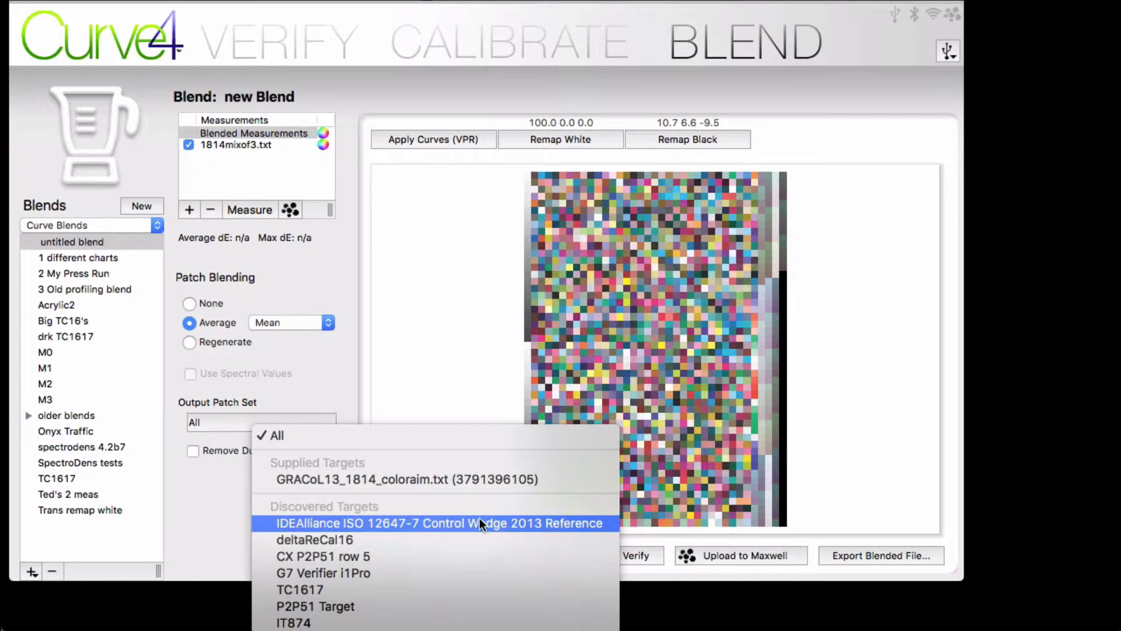
pyautogui.click(466, 330)
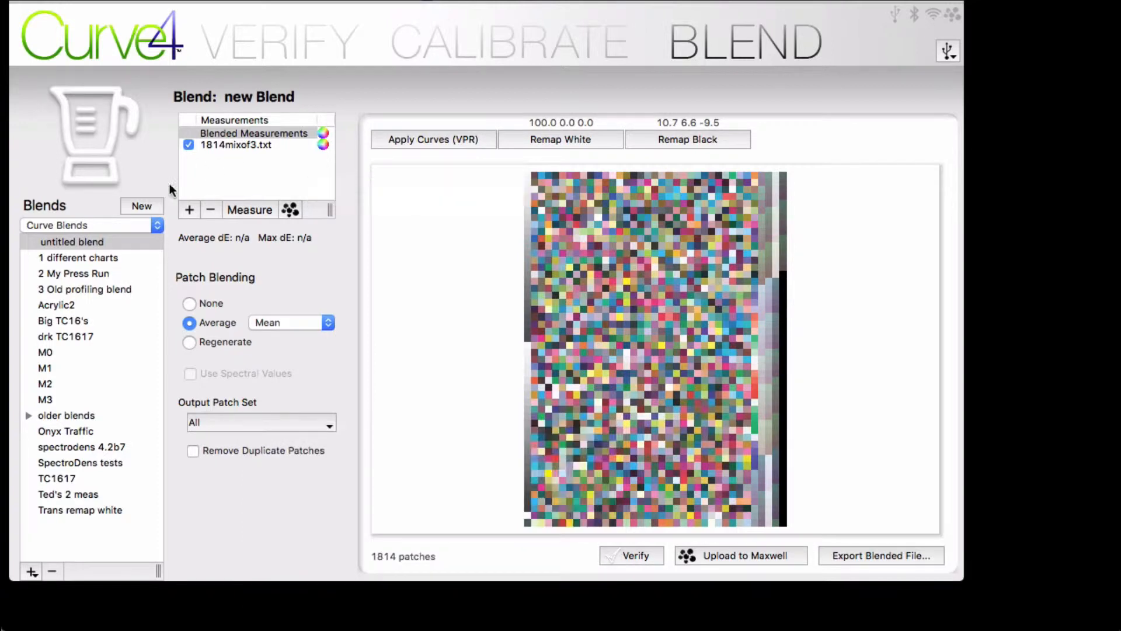
# Create another blend from P2P51_KPprofile.txt and check the targets offered for its output patch set
pyautogui.click(142, 205)
pyautogui.moveTo(2, 216); pyautogui.dragTo(258, 180)
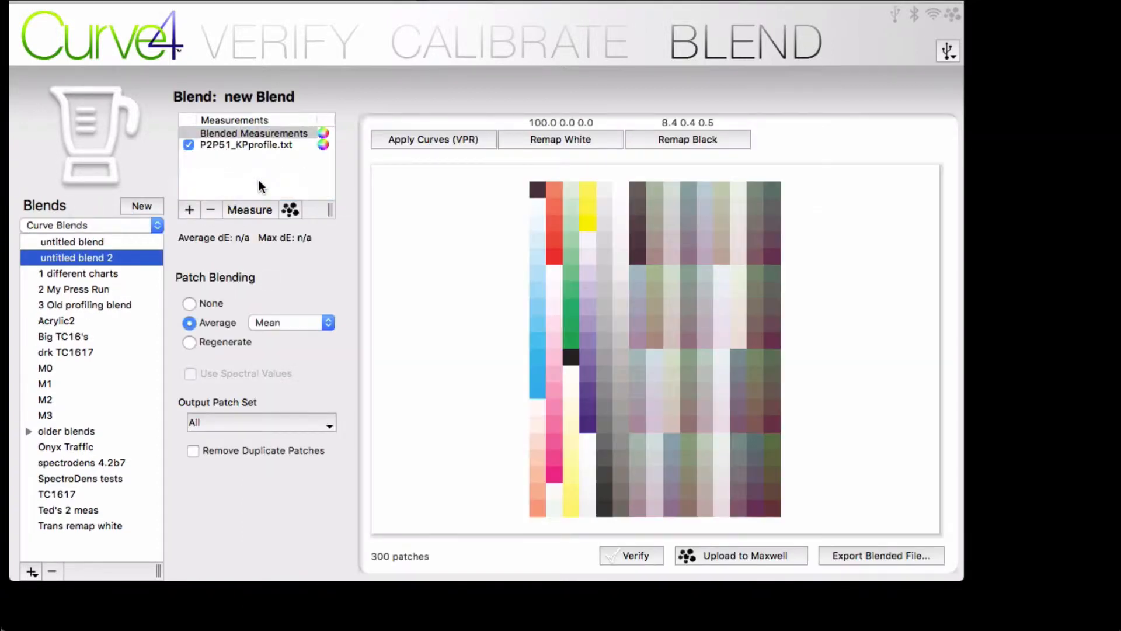
pyautogui.click(268, 142)
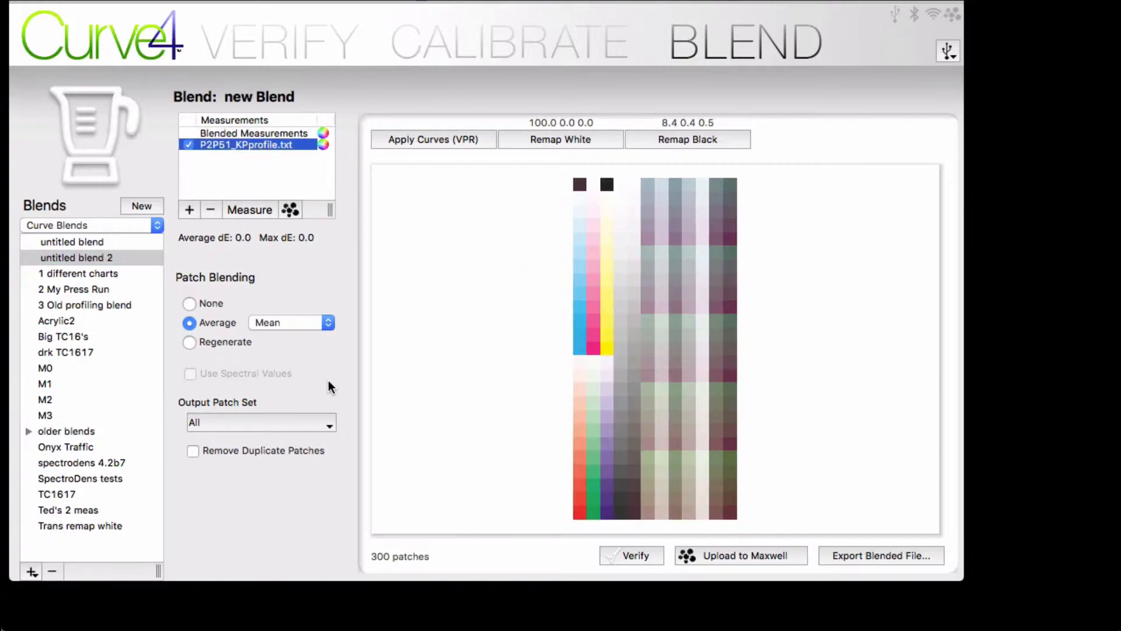
pyautogui.click(316, 415)
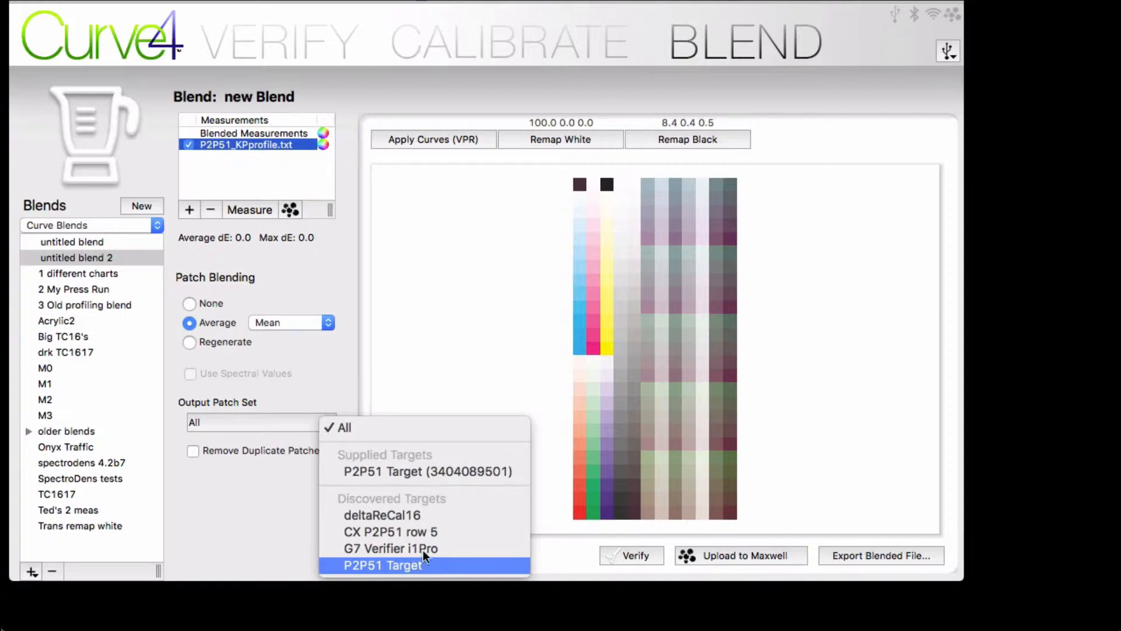
pyautogui.click(443, 262)
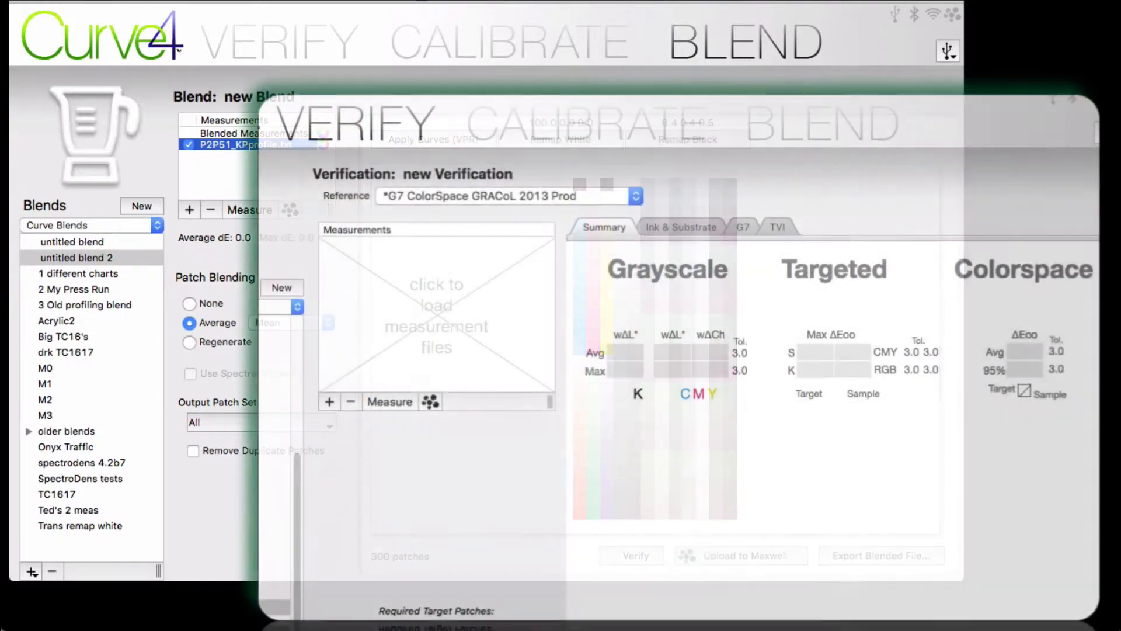
# Load the "Is this a TC1617?.txt" measurement into a new verification against the G7 ColorSpace GRACoL 2013 Prod reference
pyautogui.moveTo(263, 303); pyautogui.dragTo(472, 304)
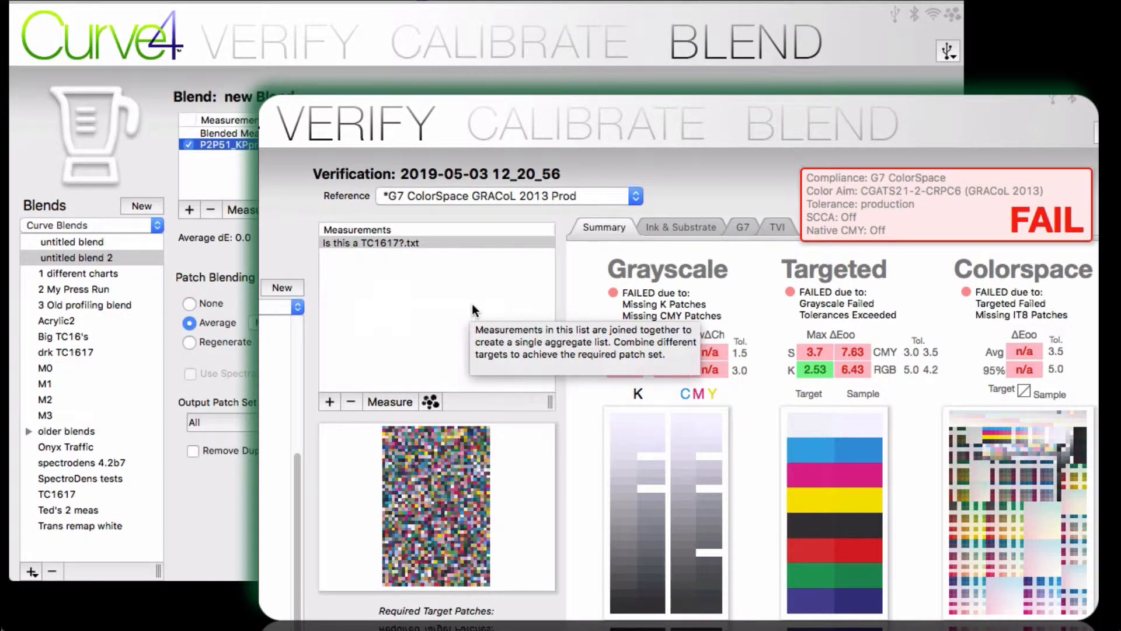
# Create a new blend from 2 TC1617meas.txt and set its output patch set to the discovered target TC1617
pyautogui.click(148, 208)
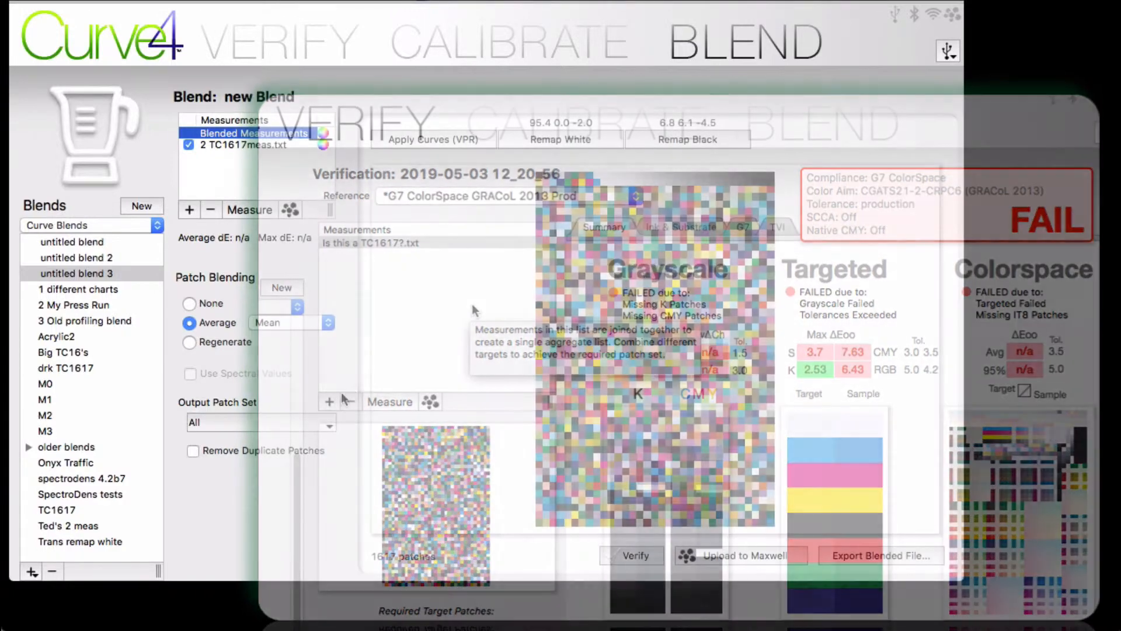
pyautogui.click(315, 417)
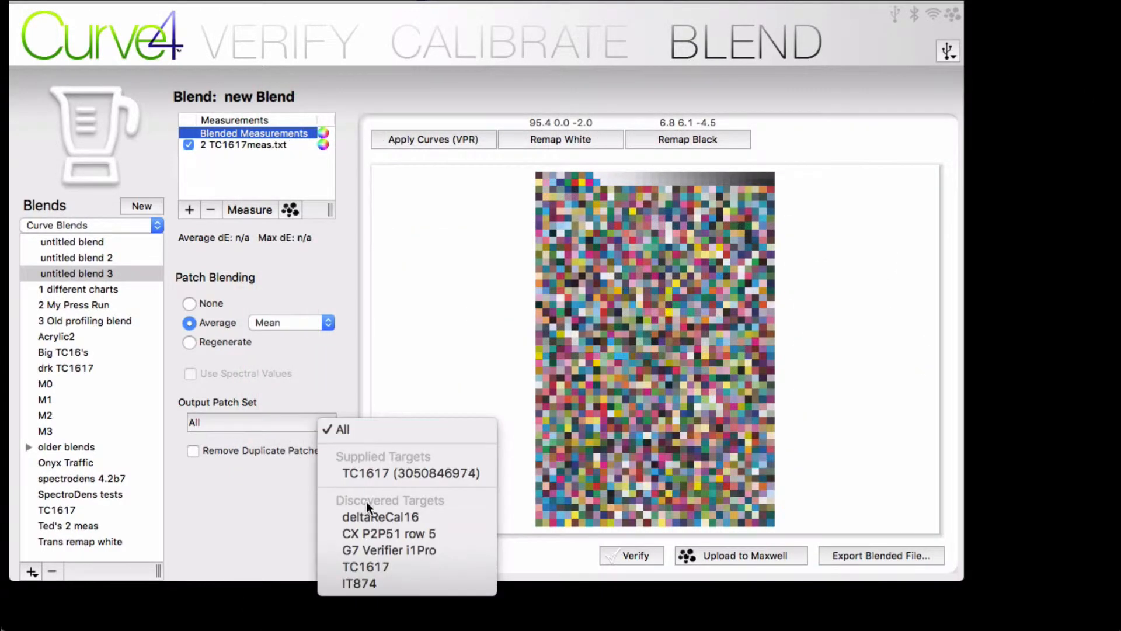
pyautogui.click(394, 566)
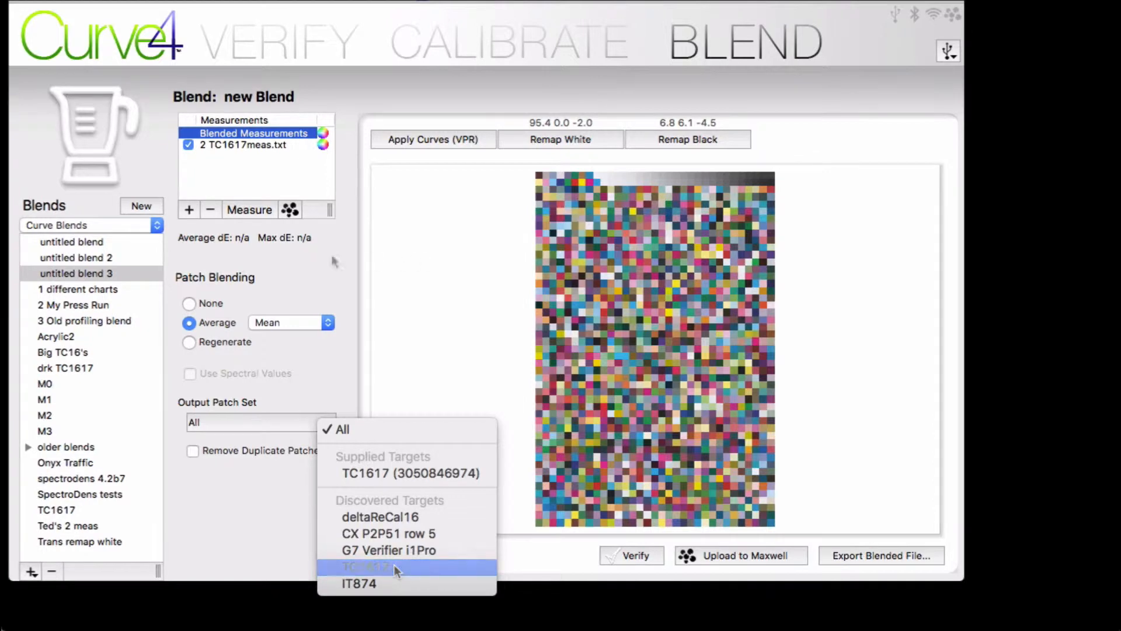
# Open the 2 My Press Run blend and compare its four IT8-7_4 measurement files one by one
pyautogui.click(100, 306)
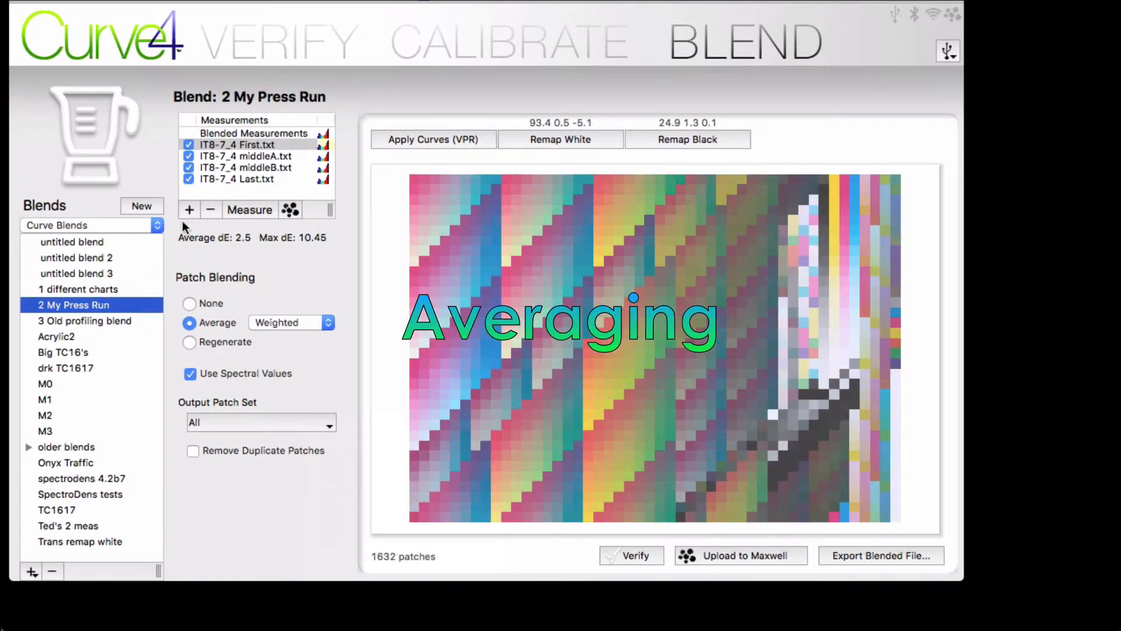
pyautogui.click(254, 178)
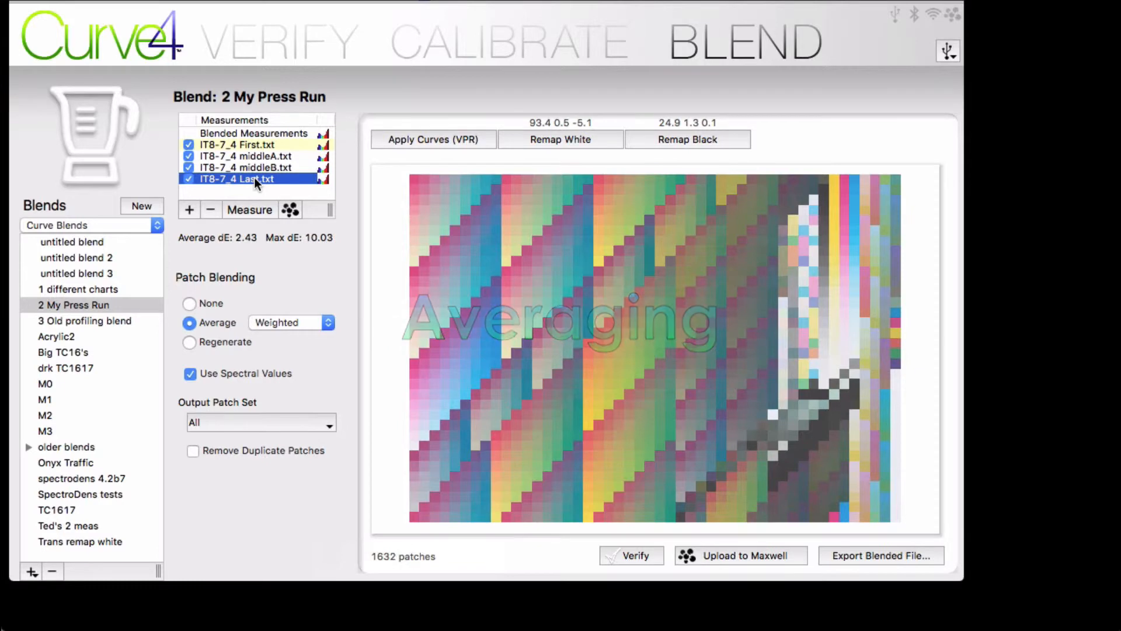
pyautogui.press('Up')
pyautogui.press('Up')
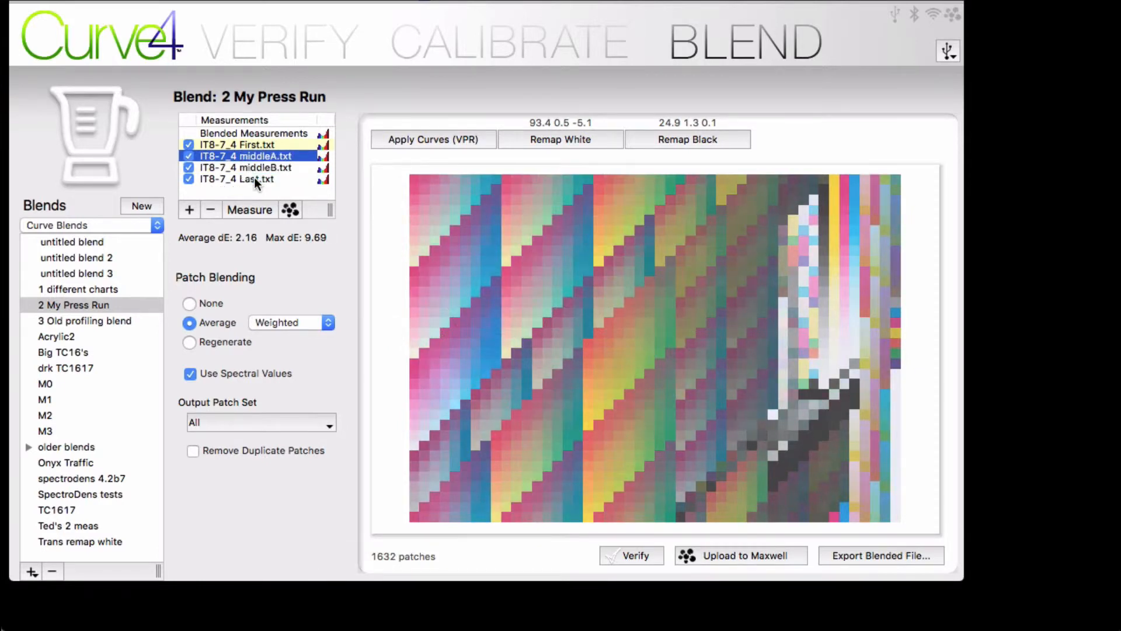
pyautogui.press('Up')
pyautogui.press('Down')
pyautogui.press('Down')
# Review the press-run measurement files again and view the combined Blended Measurements with patch blending set to None
pyautogui.click(253, 156)
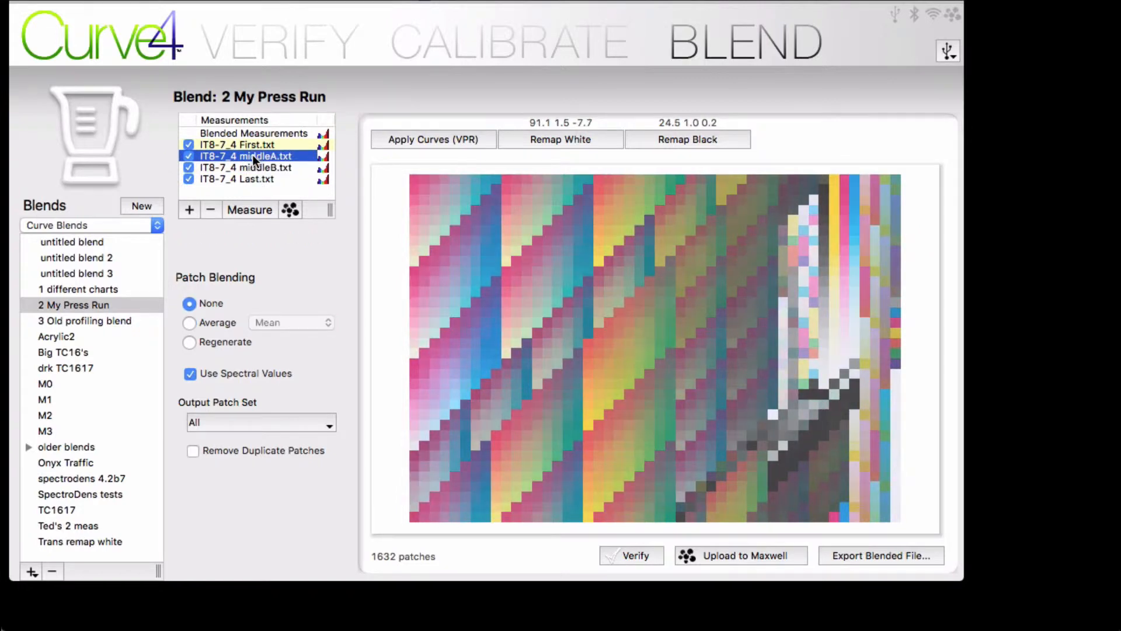
pyautogui.click(251, 177)
pyautogui.press('Up')
pyautogui.press('Up')
pyautogui.press('Up')
pyautogui.press('Up')
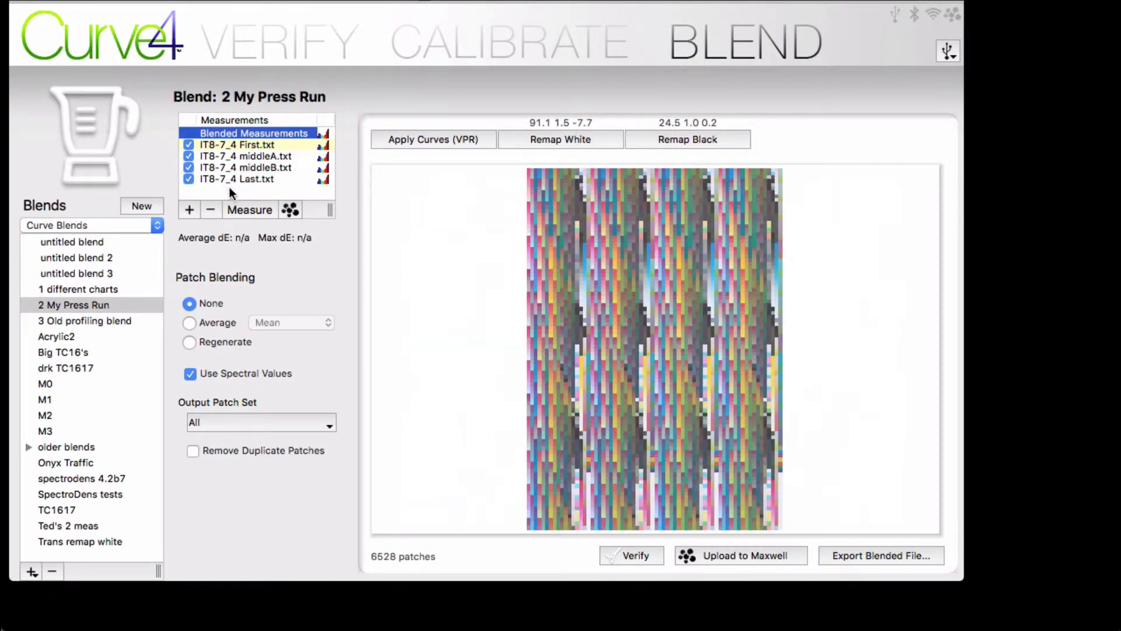
# Set the press-run blend's patch blending to Average with the Weighted method
pyautogui.click(192, 321)
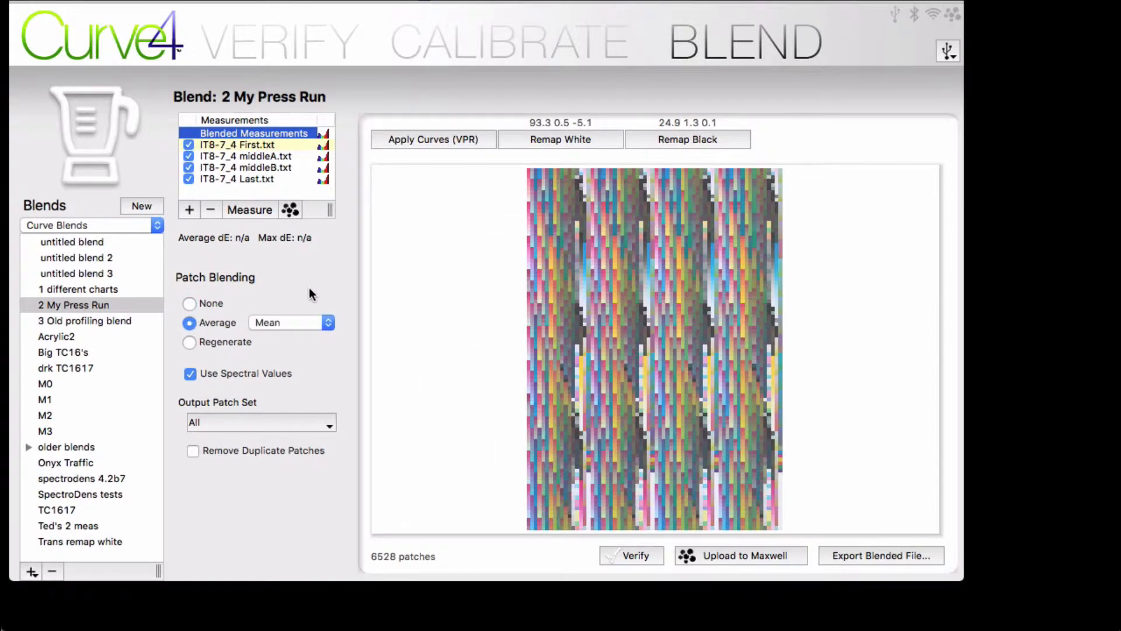
pyautogui.click(286, 321)
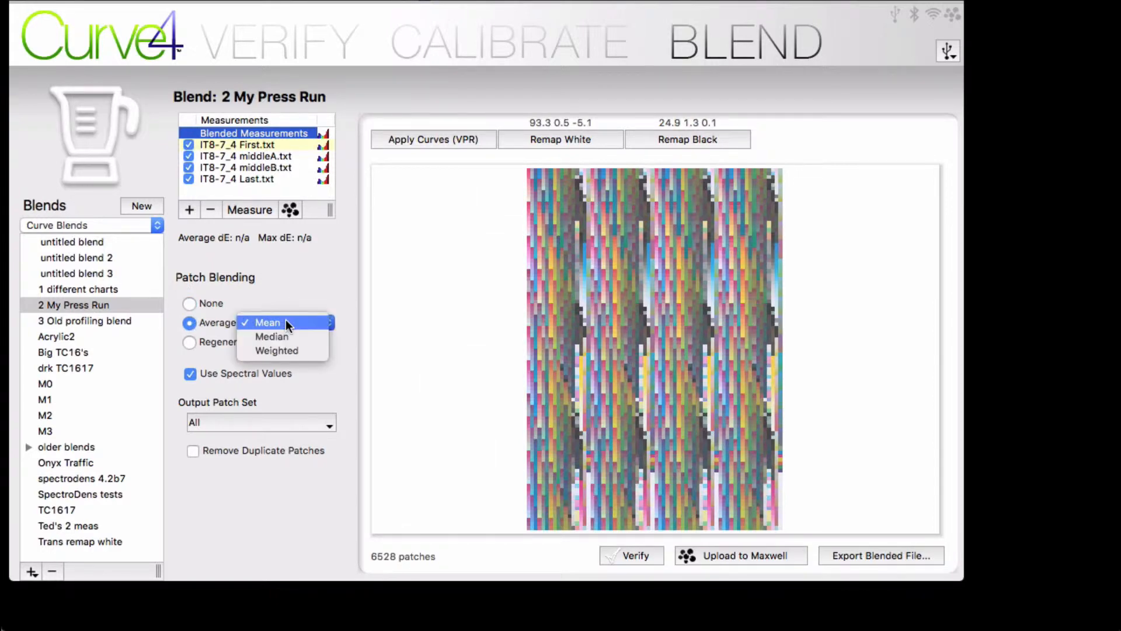
pyautogui.click(292, 351)
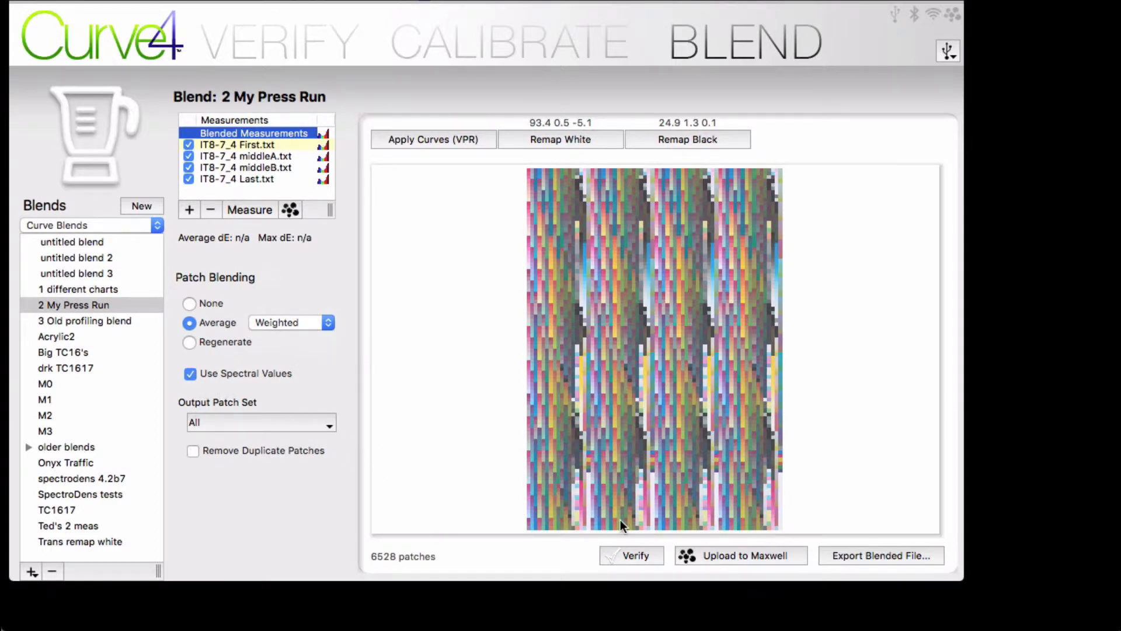
# Set the press-run blend's output patch set to the discovered IT874 target and view the export options for the blended file
pyautogui.click(324, 425)
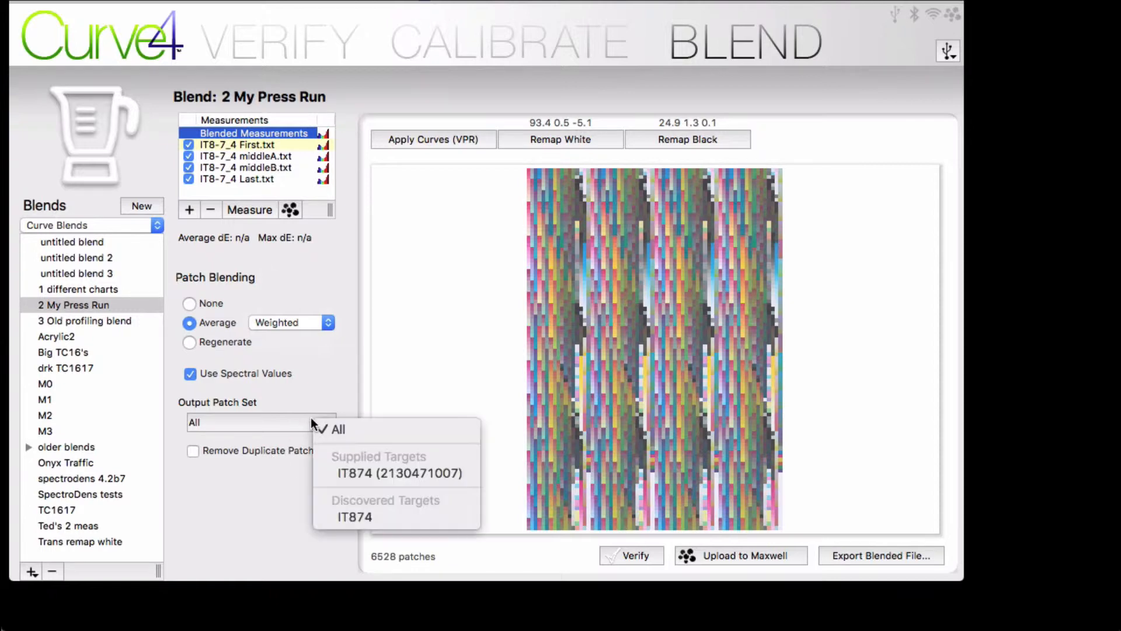
pyautogui.click(360, 515)
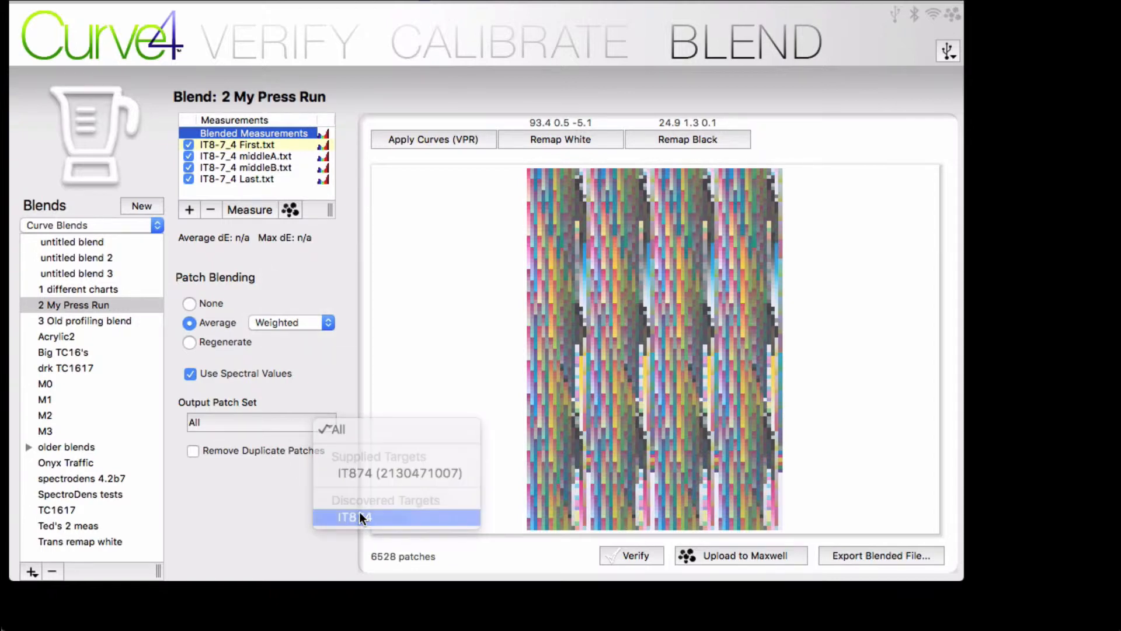
pyautogui.click(882, 551)
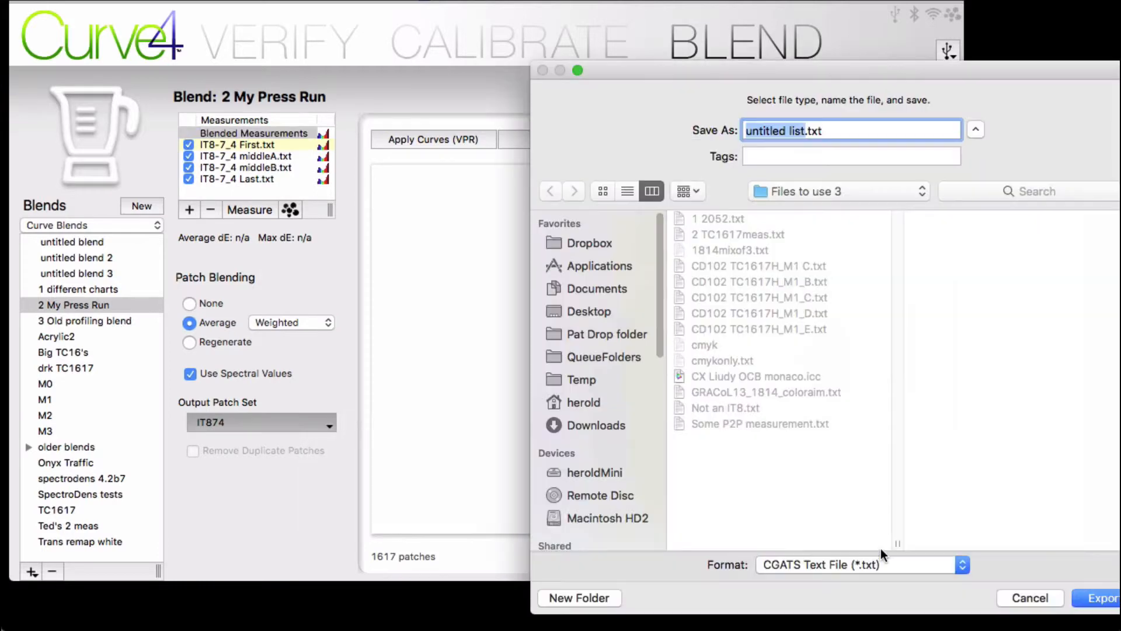
pyautogui.click(1019, 594)
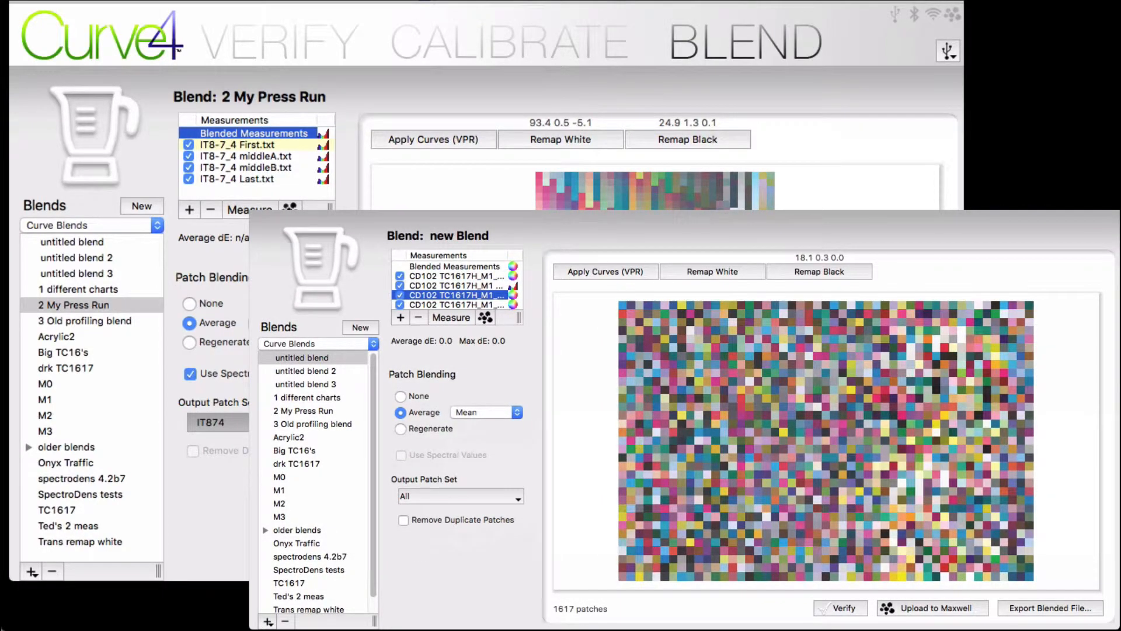
# Compare the CD102 TC1617H_M1 measurement files in the new blend to look for differences between them
pyautogui.click(456, 305)
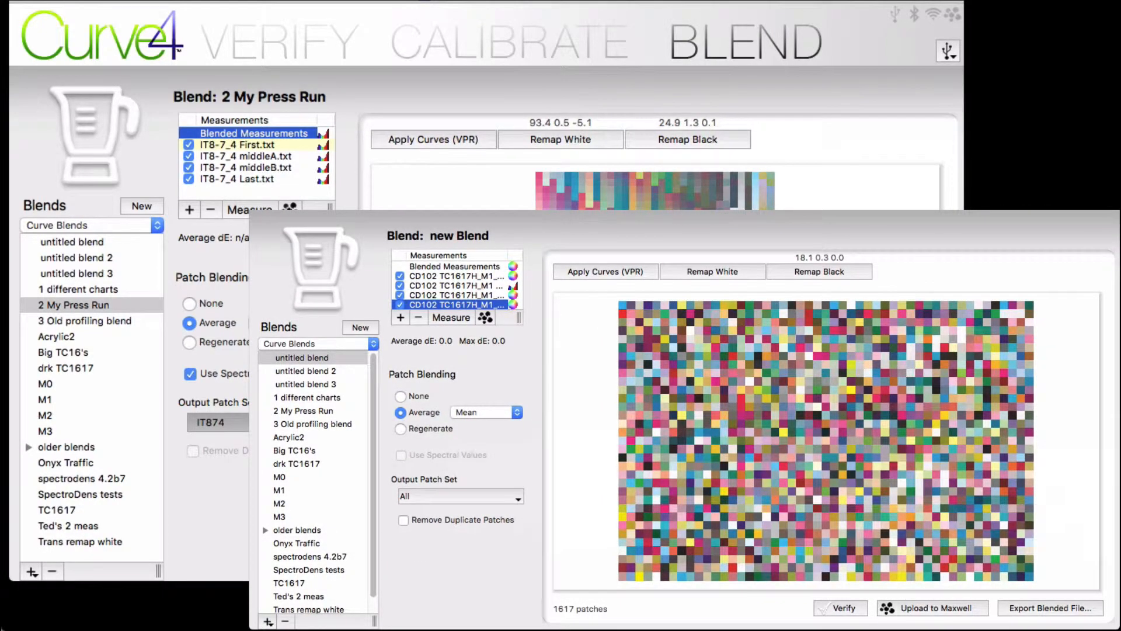
pyautogui.press('Up')
pyautogui.press('Up')
pyautogui.press('Up')
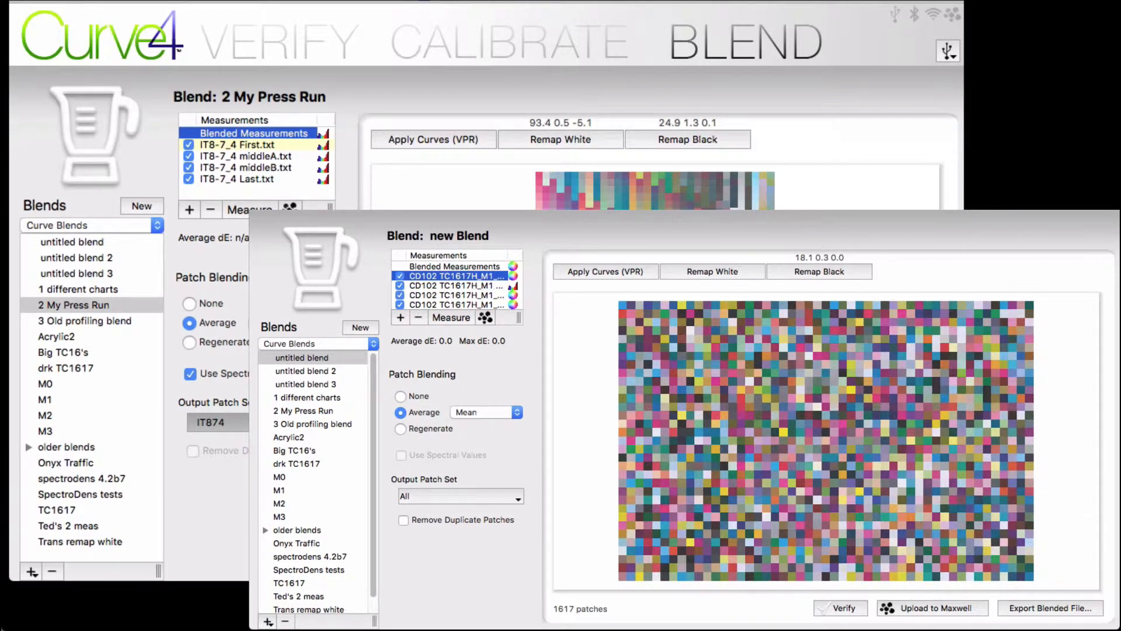
pyautogui.press('Down')
pyautogui.press('Down')
pyautogui.press('Up')
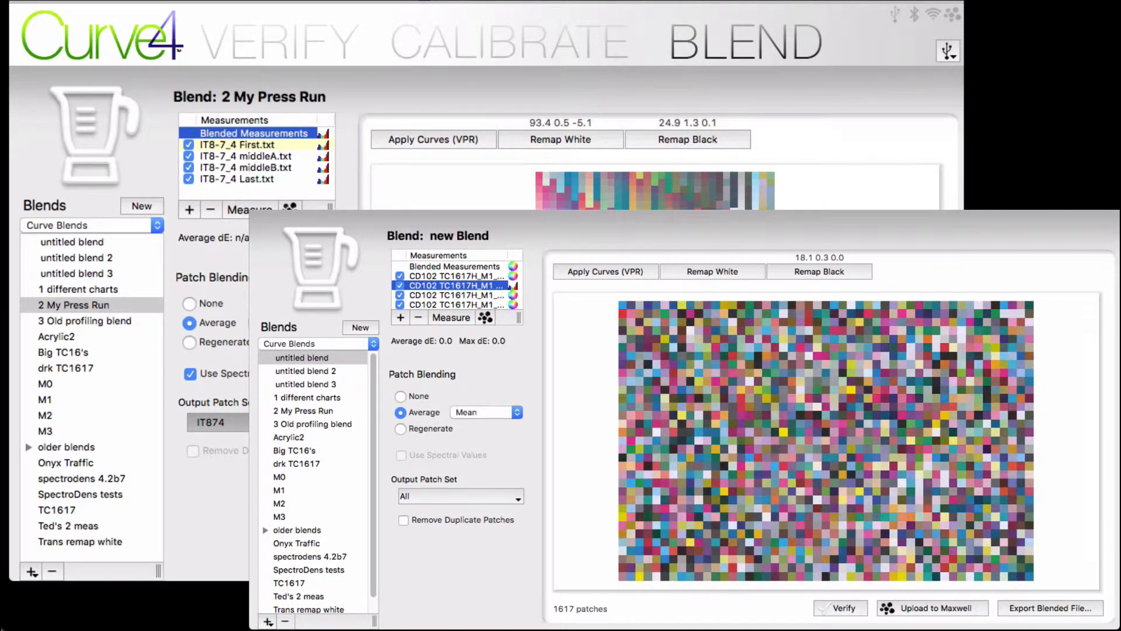
pyautogui.press('Down')
pyautogui.press('Up')
pyautogui.press('Down')
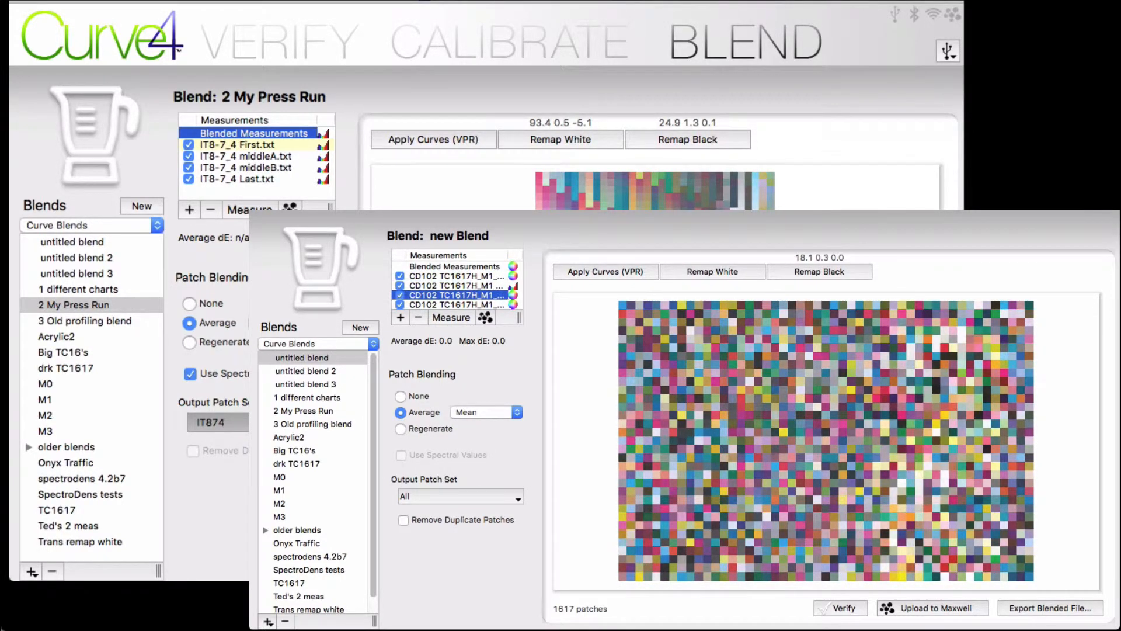
pyautogui.press('Up')
pyautogui.press('Up')
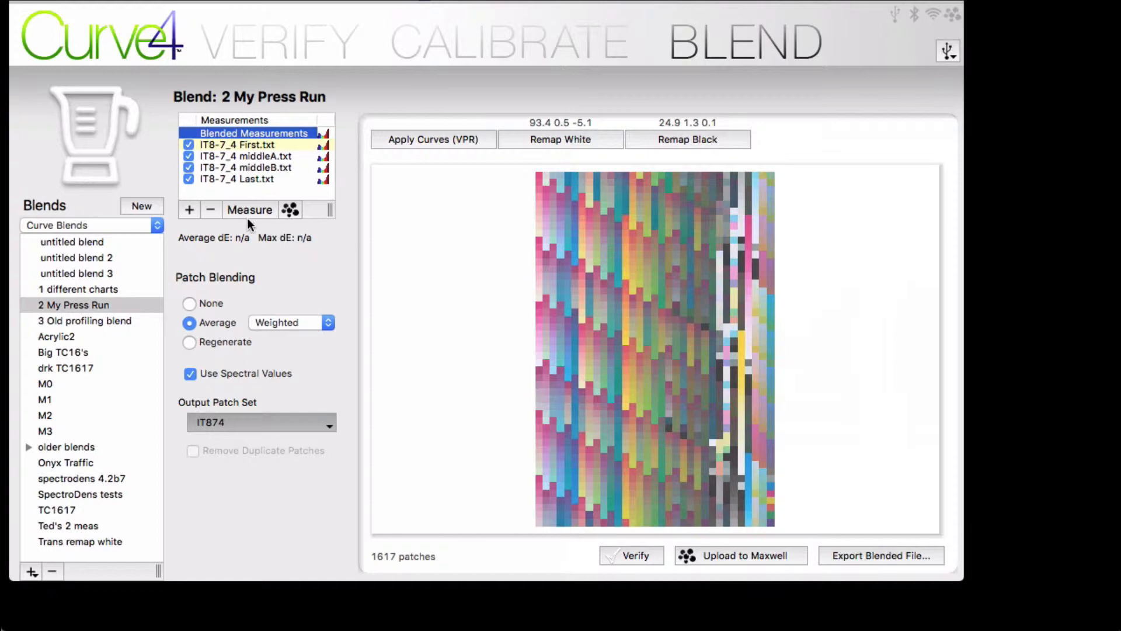
# Create a new blend and load the 1 2052.txt measurement file into it
pyautogui.click(146, 205)
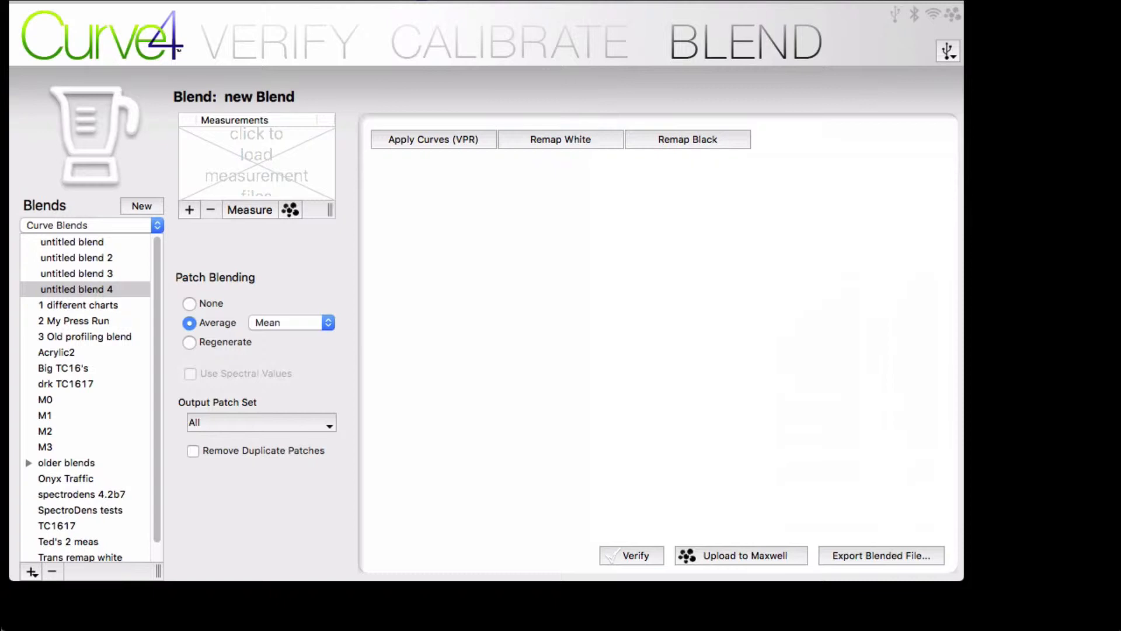
pyautogui.moveTo(71, 167); pyautogui.dragTo(252, 146)
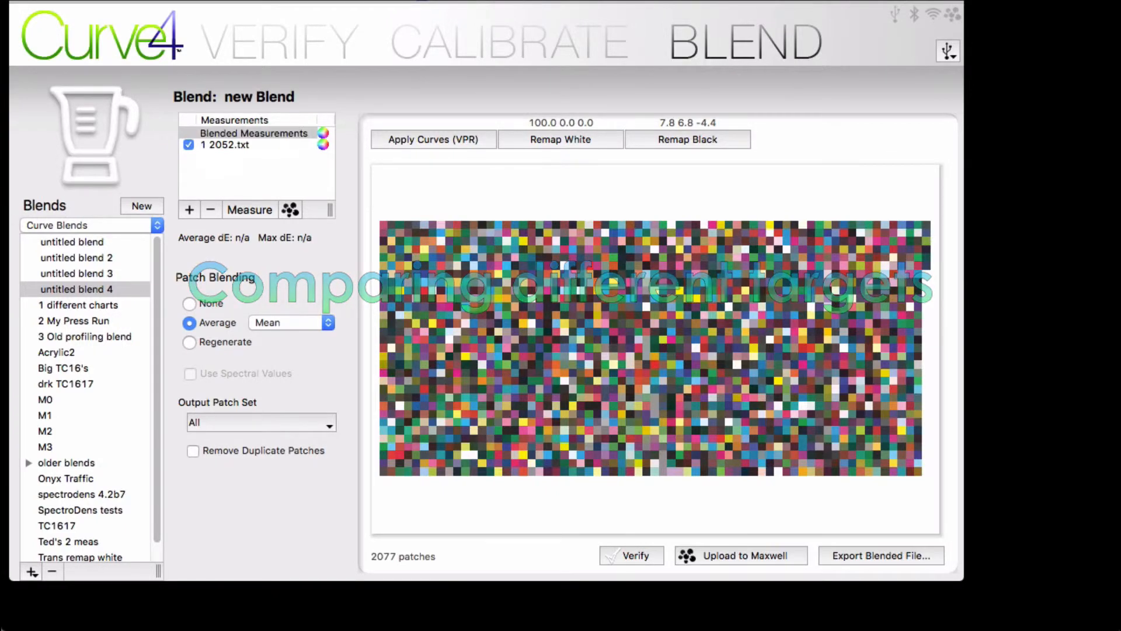
# Add the 2 TC1617meas.txt measurement file to the blend and compare both files' patches with the blended measurements
pyautogui.moveTo(1, 281); pyautogui.dragTo(260, 192)
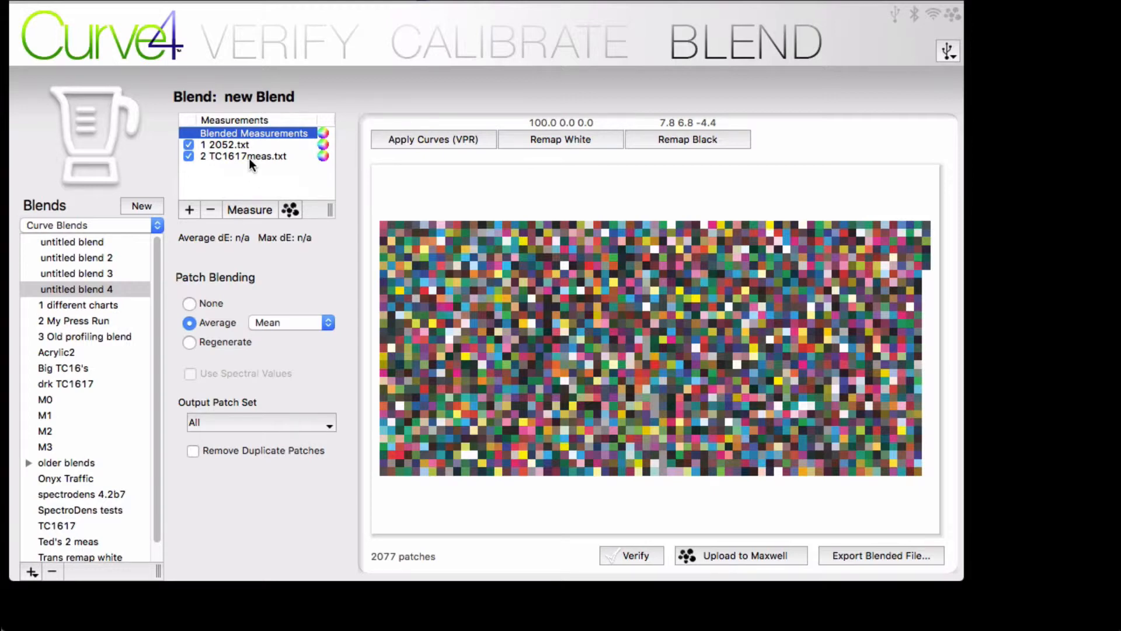
pyautogui.click(249, 157)
pyautogui.click(243, 144)
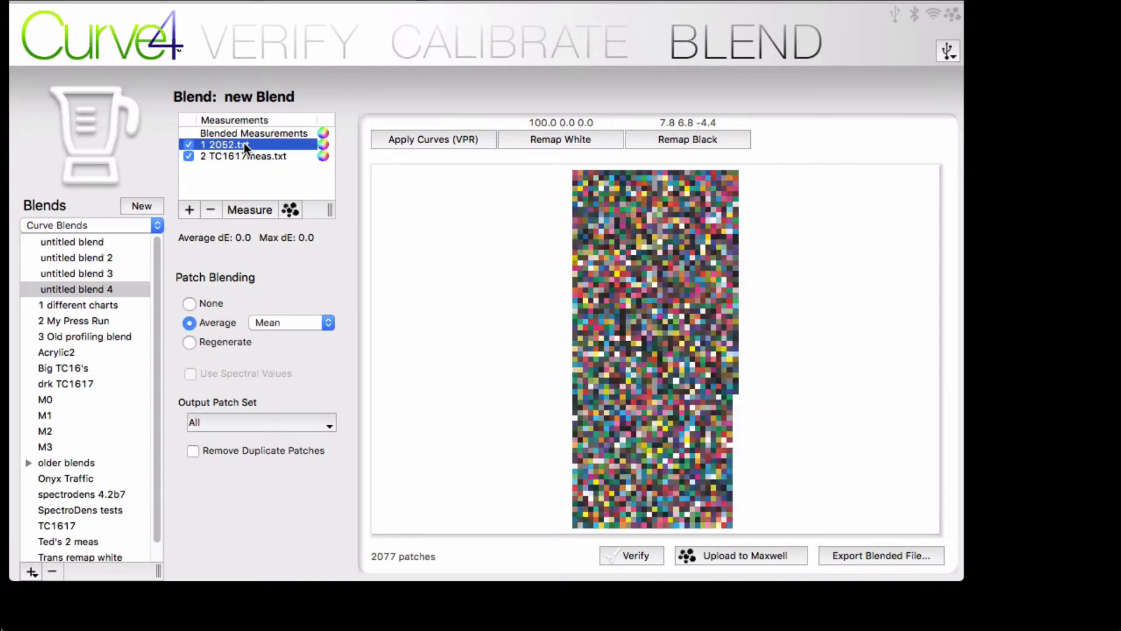
pyautogui.click(241, 151)
pyautogui.click(241, 144)
pyautogui.click(253, 135)
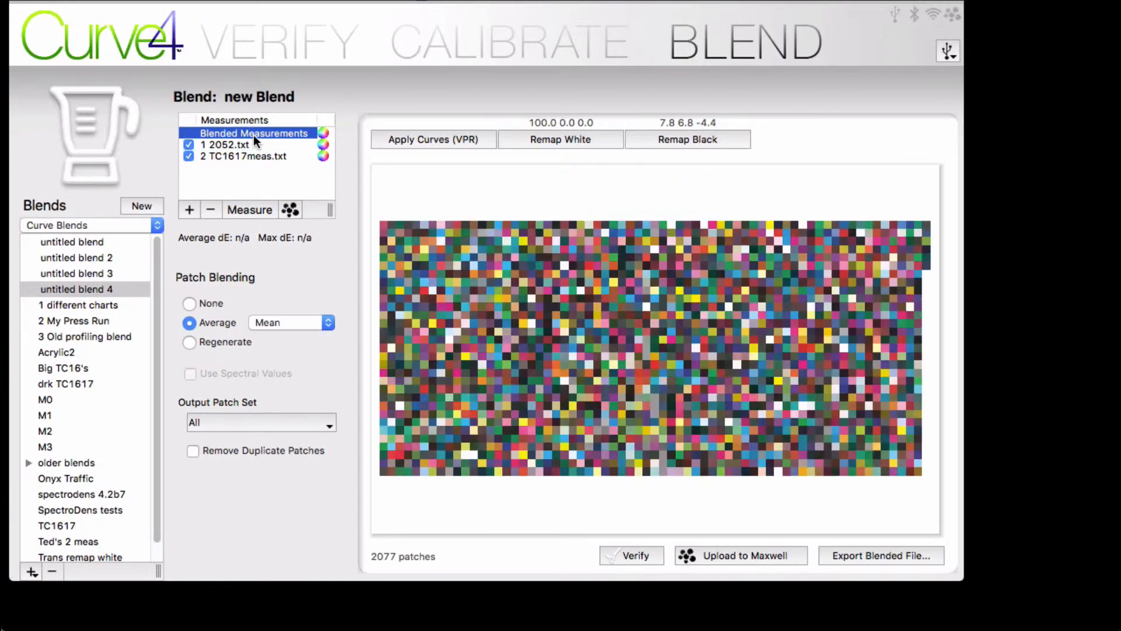
# Try patch blending None, return to Average with the Mean method, and view the export formats for the blended file
pyautogui.click(213, 302)
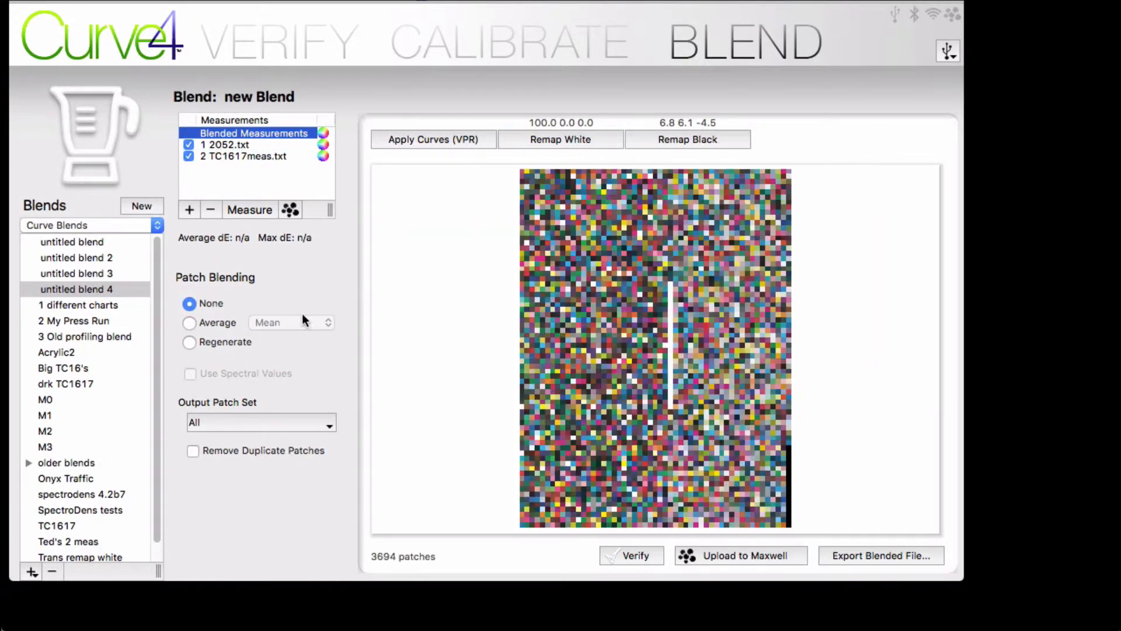
pyautogui.click(226, 323)
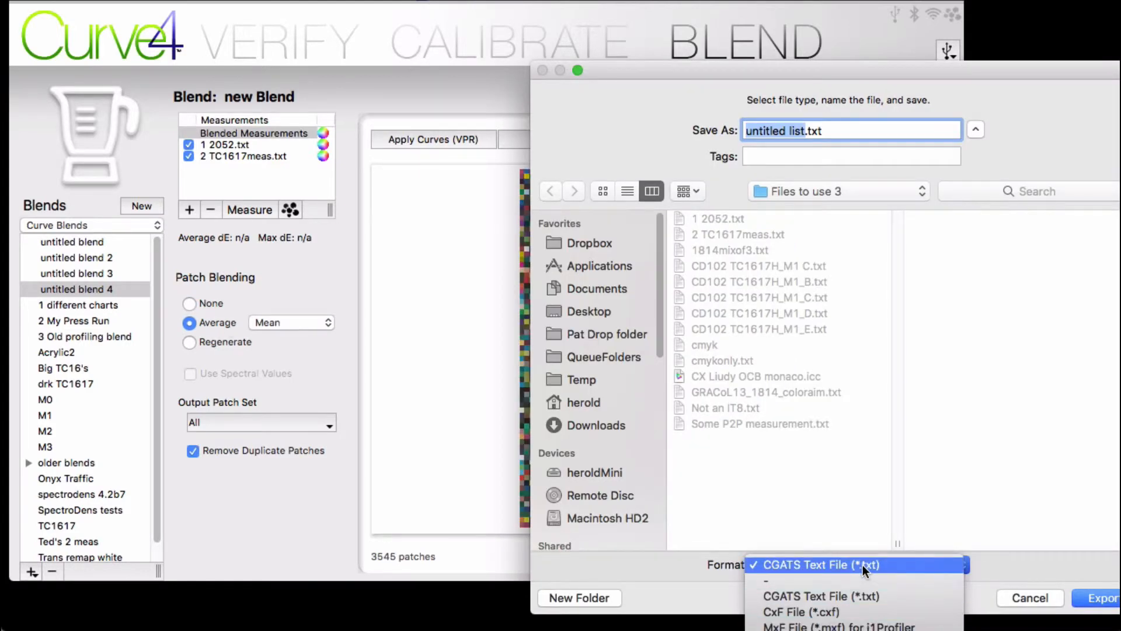
pyautogui.click(1029, 597)
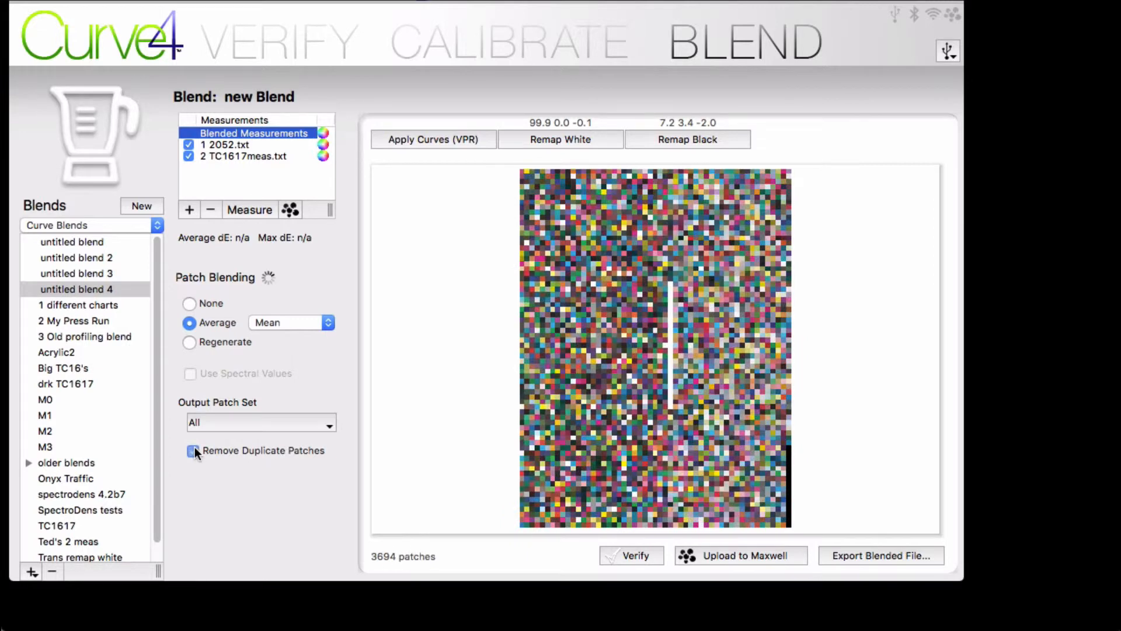
# Enable removal of duplicate patches in the blend, comparing the patch chart with and without the option
pyautogui.click(195, 448)
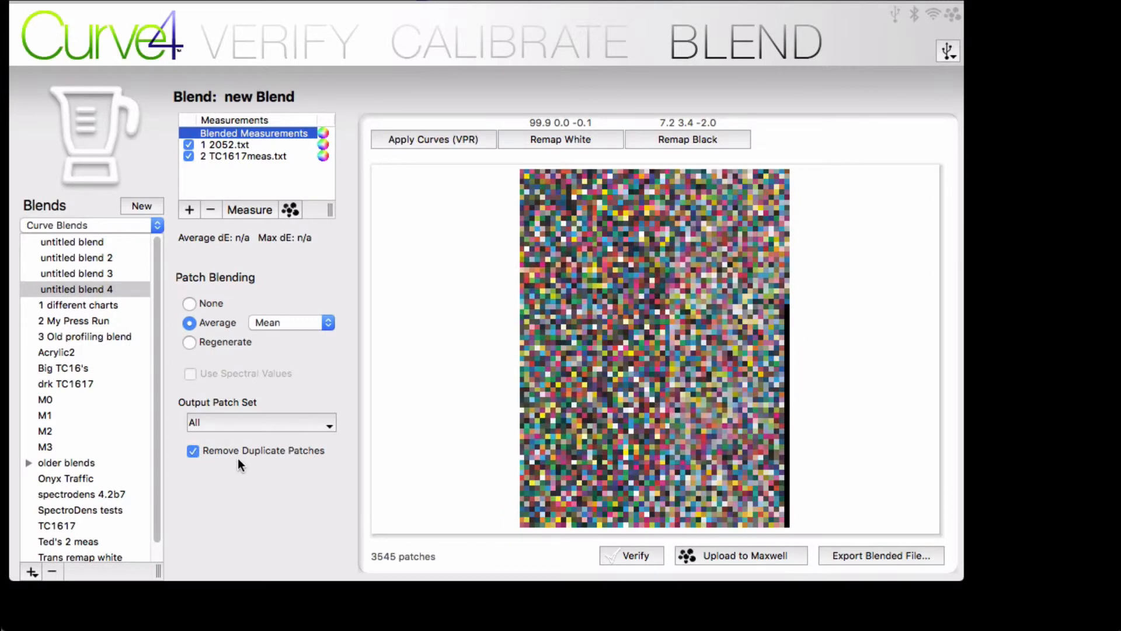
pyautogui.click(193, 450)
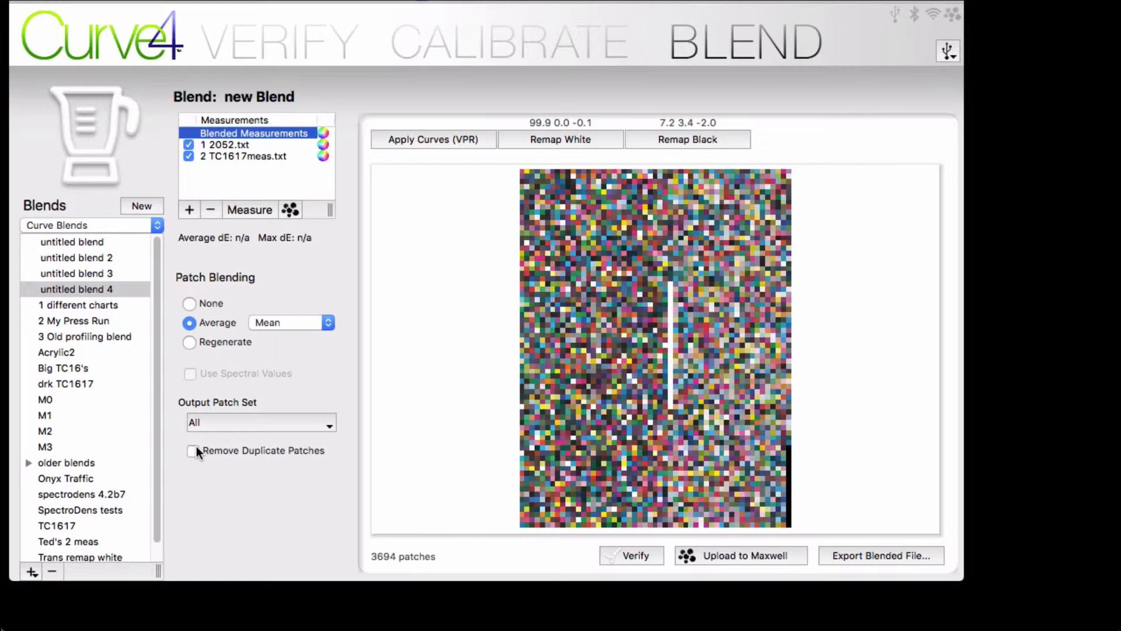
pyautogui.click(197, 447)
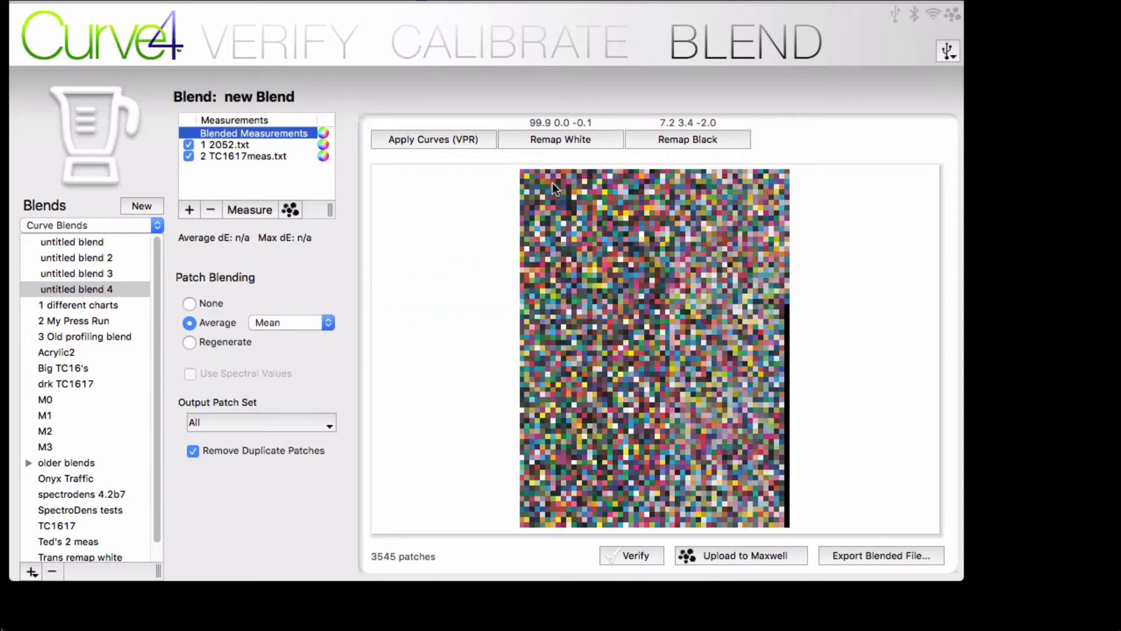
# Set the white remapping's new white to L* 97, a* 2, b* -4.2
pyautogui.click(570, 142)
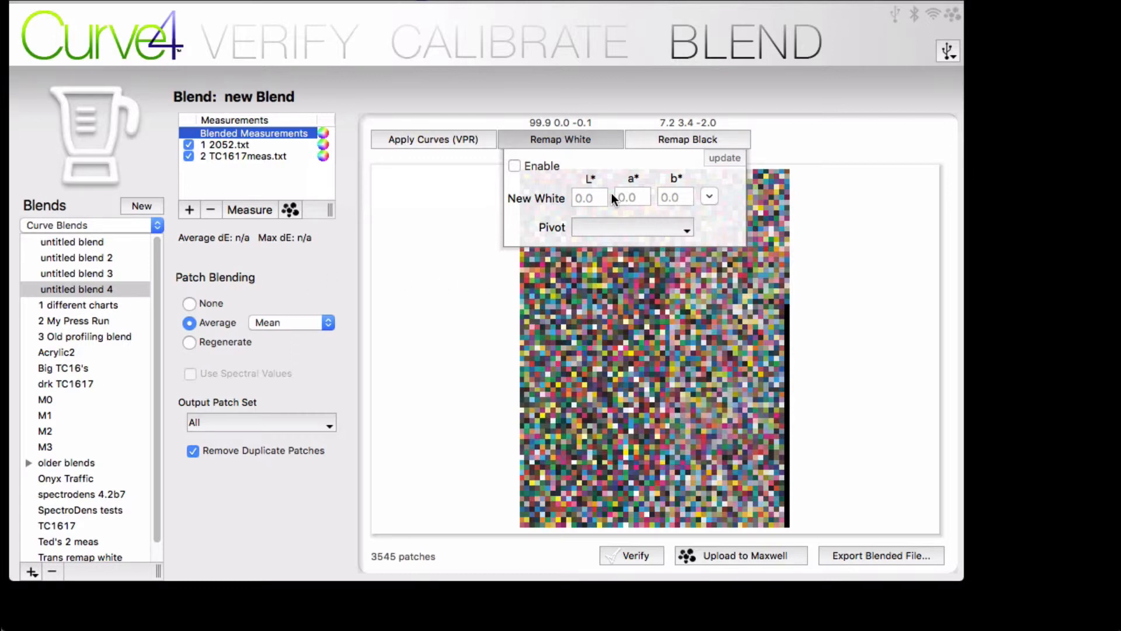
pyautogui.click(595, 197)
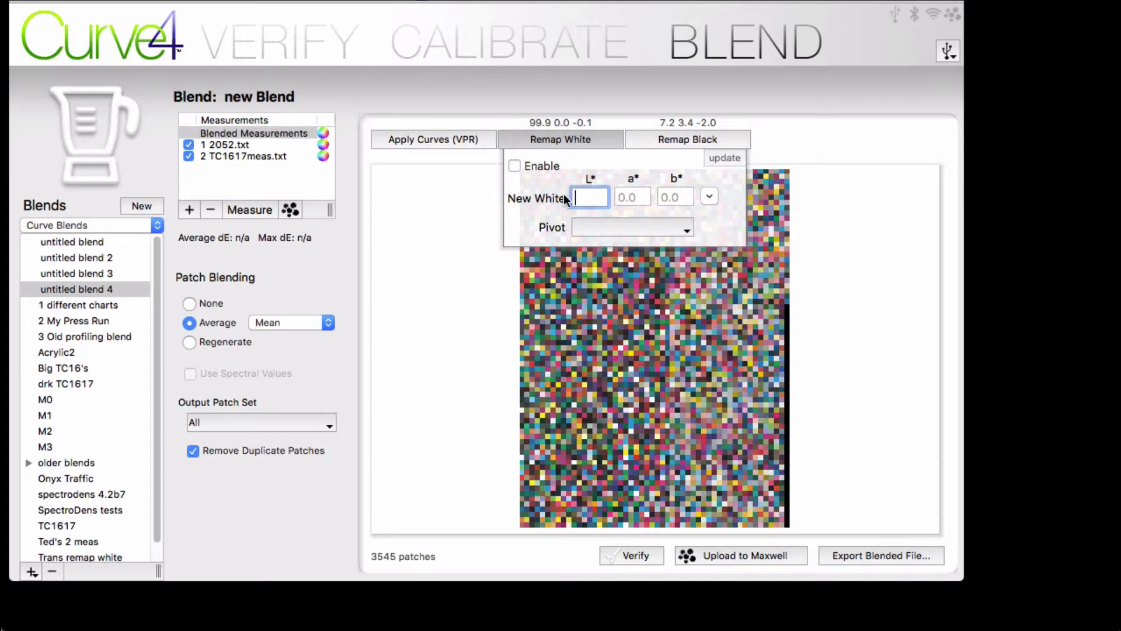
pyautogui.write('97')
pyautogui.press('Tab')
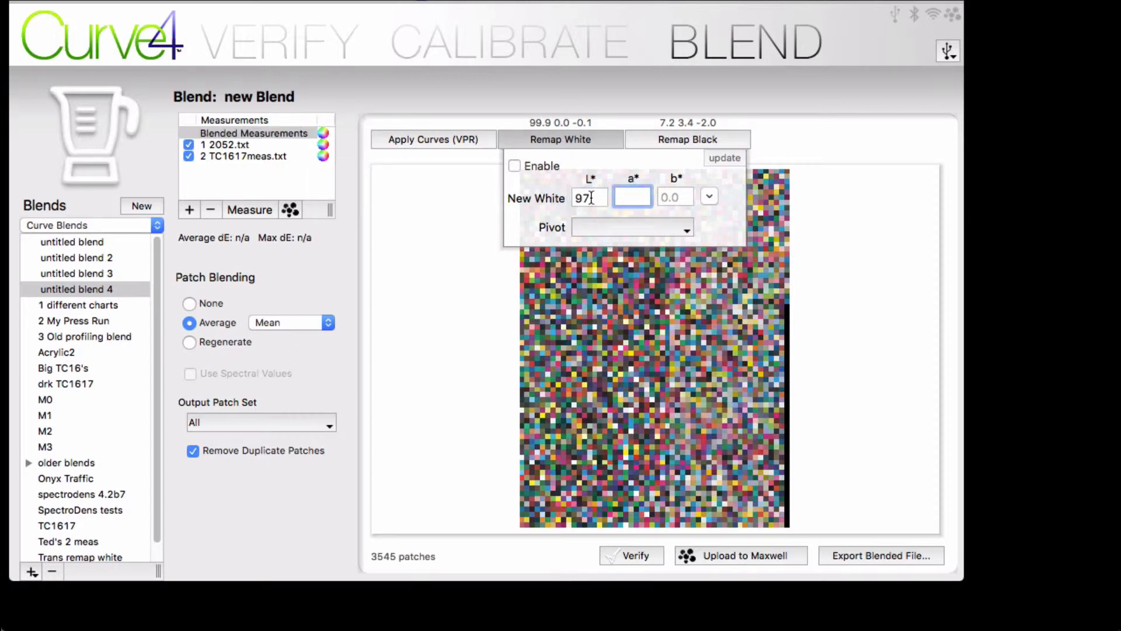
pyautogui.write('2')
pyautogui.press('Tab')
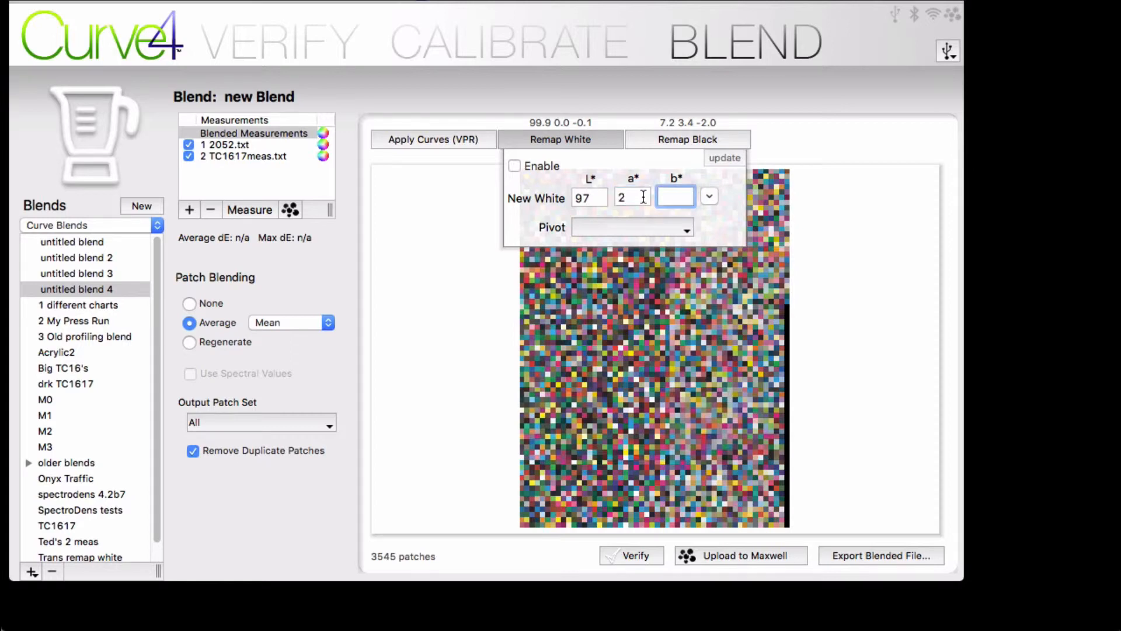
pyautogui.write('-4.2')
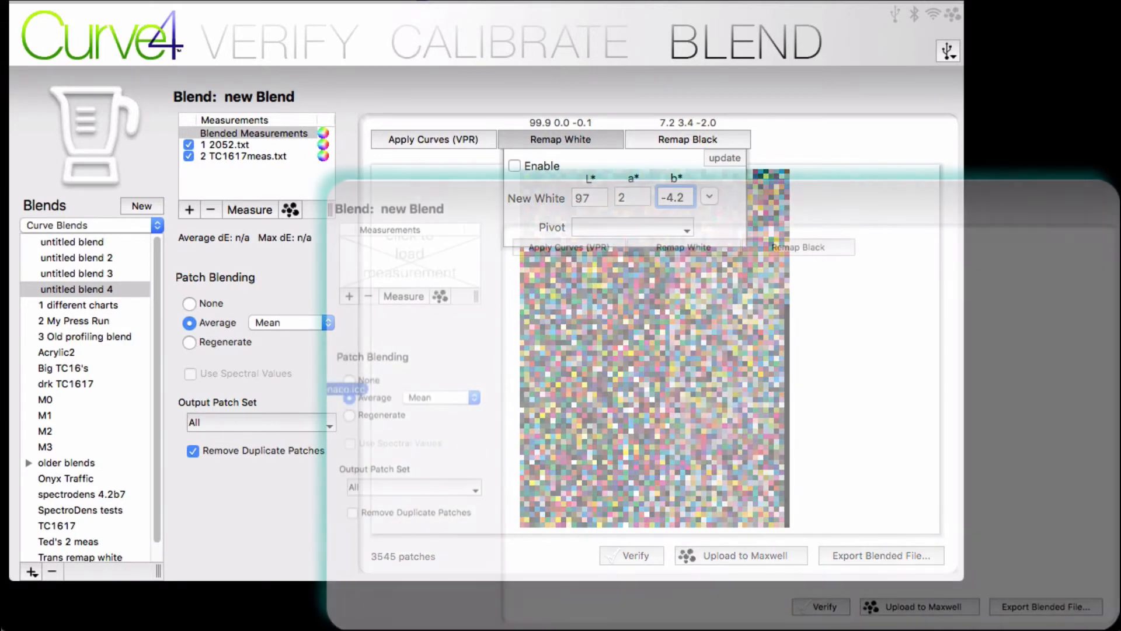
# Load the CX Liudy OCB monaco.icc profile into a new blend and widen the measurements list to read the extracted file's name
pyautogui.moveTo(330, 388); pyautogui.dragTo(405, 261)
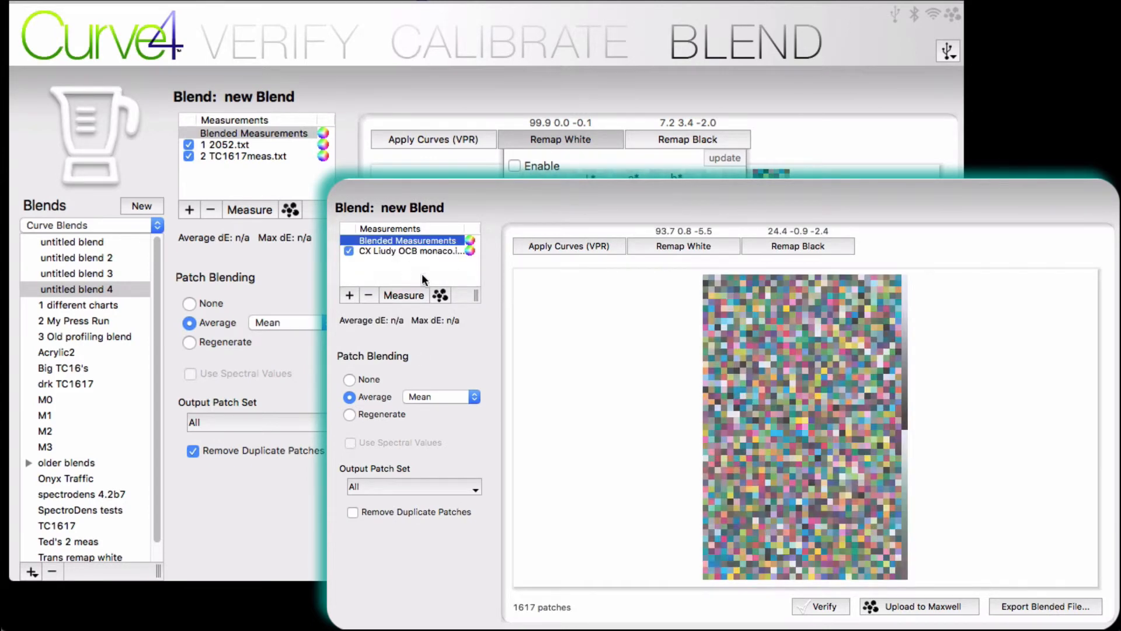
pyautogui.click(432, 253)
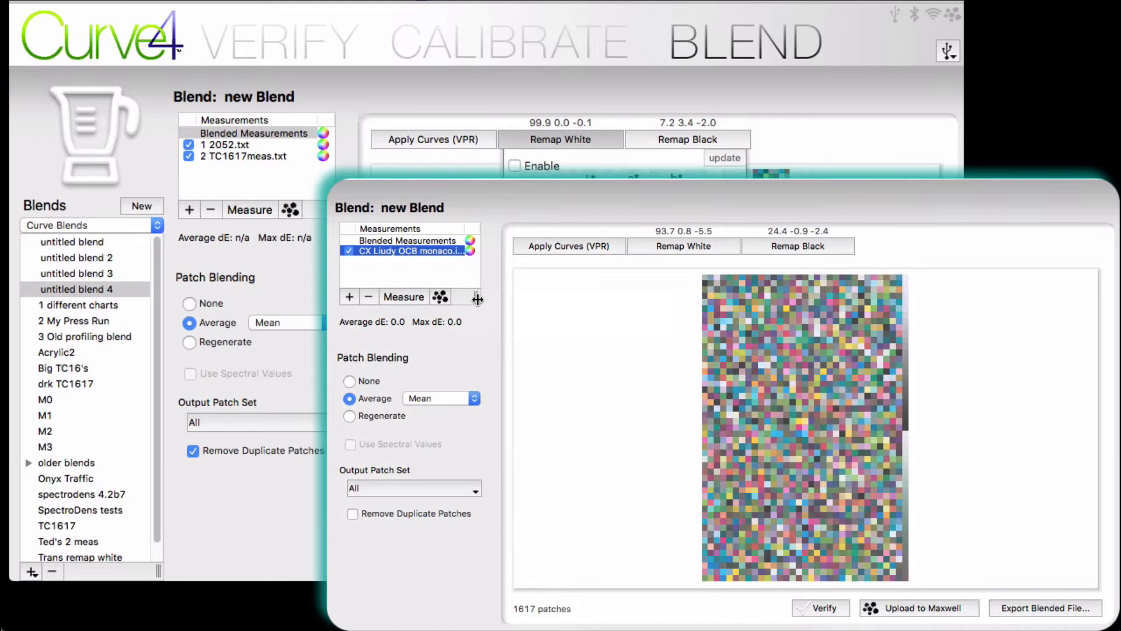
pyautogui.moveTo(496, 299); pyautogui.dragTo(554, 299)
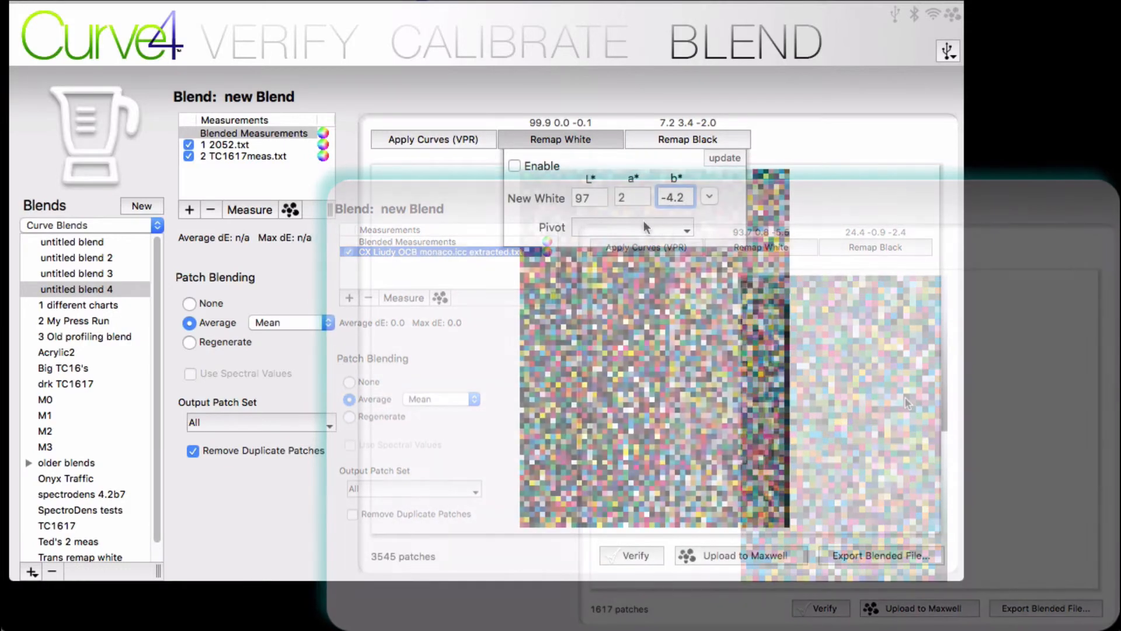
# Set the pivot of the two-target blend's white remapping to Darkest L* and enable the remapping
pyautogui.click(668, 223)
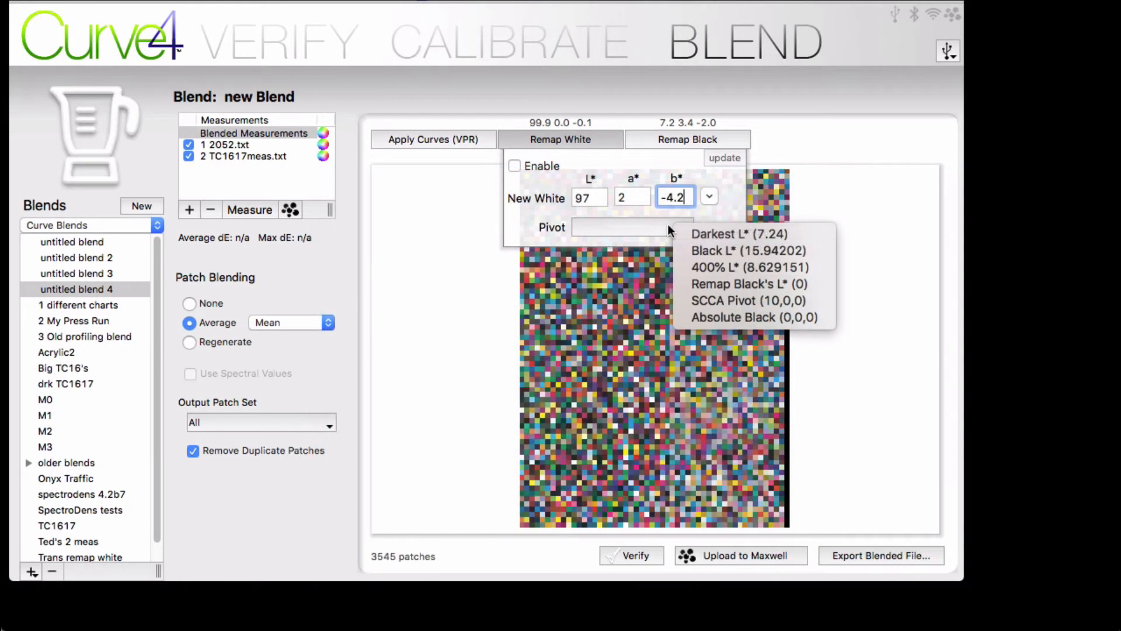
pyautogui.click(726, 234)
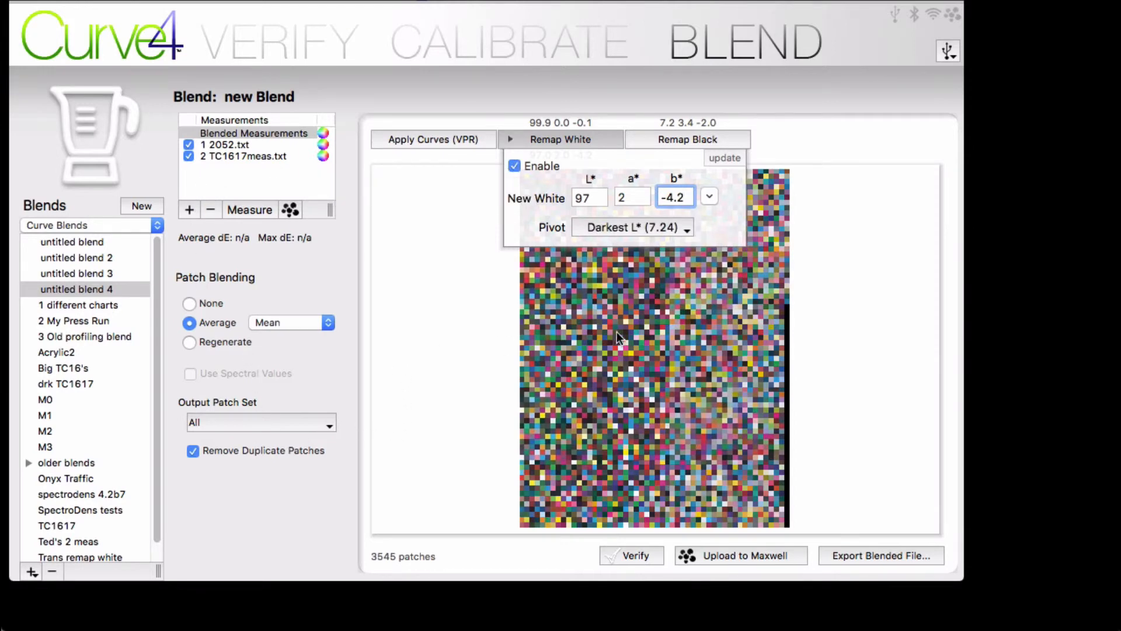
# Set patch blending to Regenerate with the discovered IT874 target as output patch set, and view the export formats
pyautogui.click(189, 343)
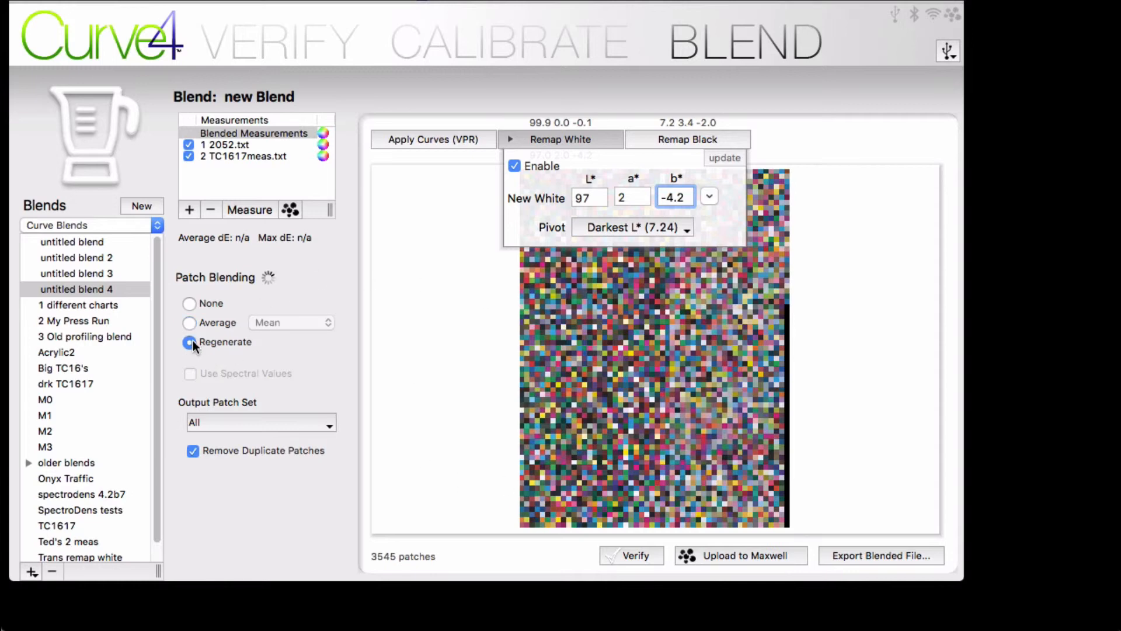
pyautogui.click(314, 417)
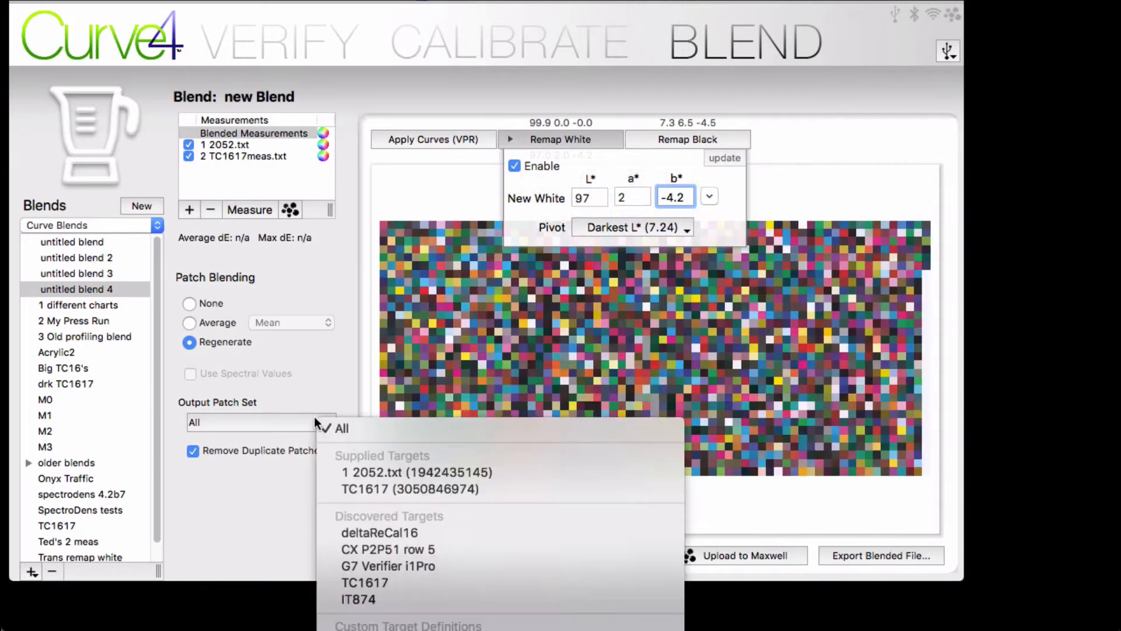
pyautogui.click(377, 593)
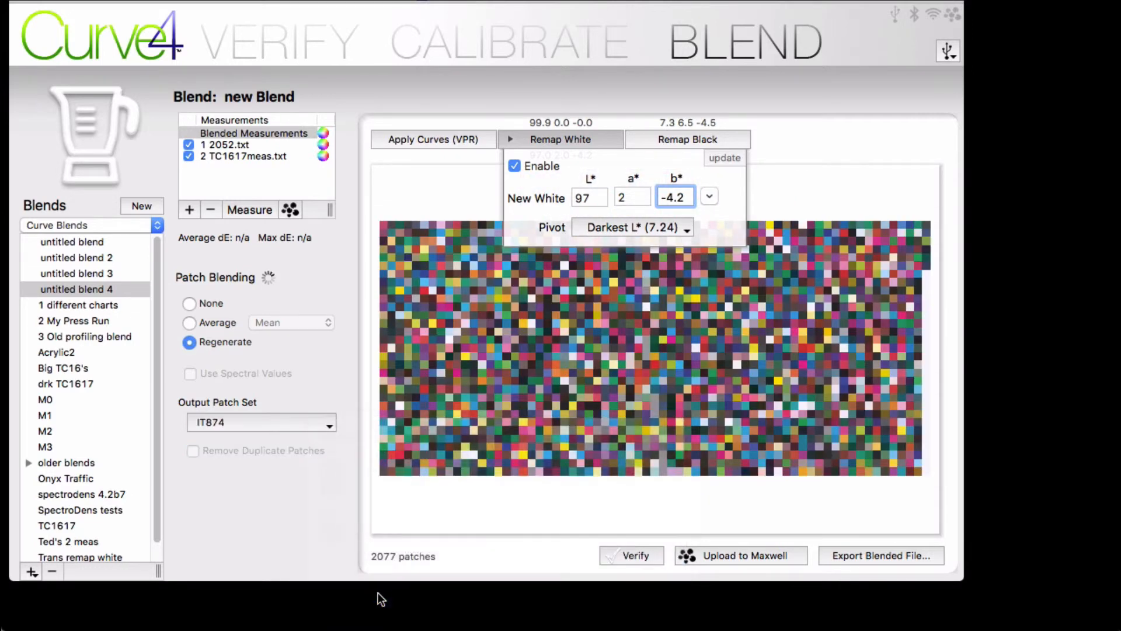
pyautogui.click(853, 553)
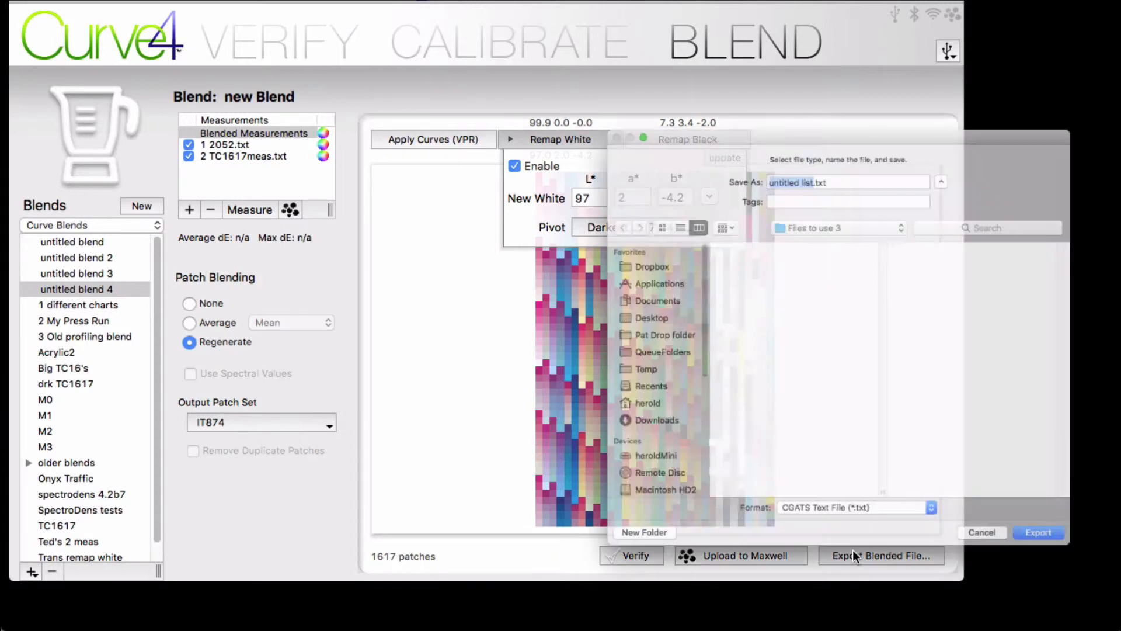
pyautogui.click(852, 557)
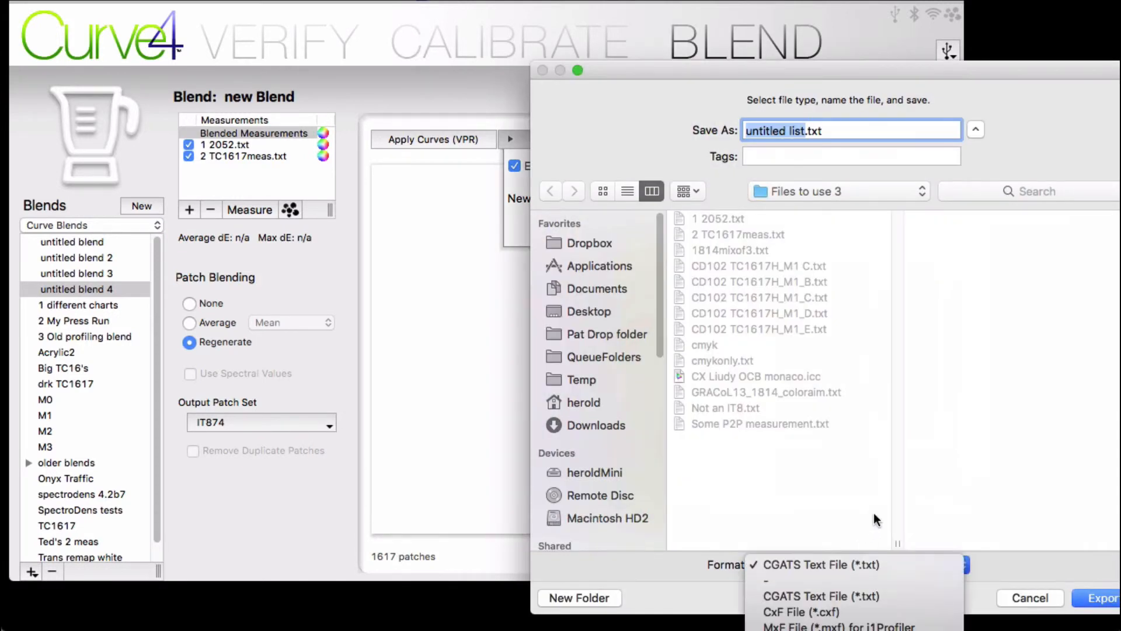
pyautogui.click(1050, 594)
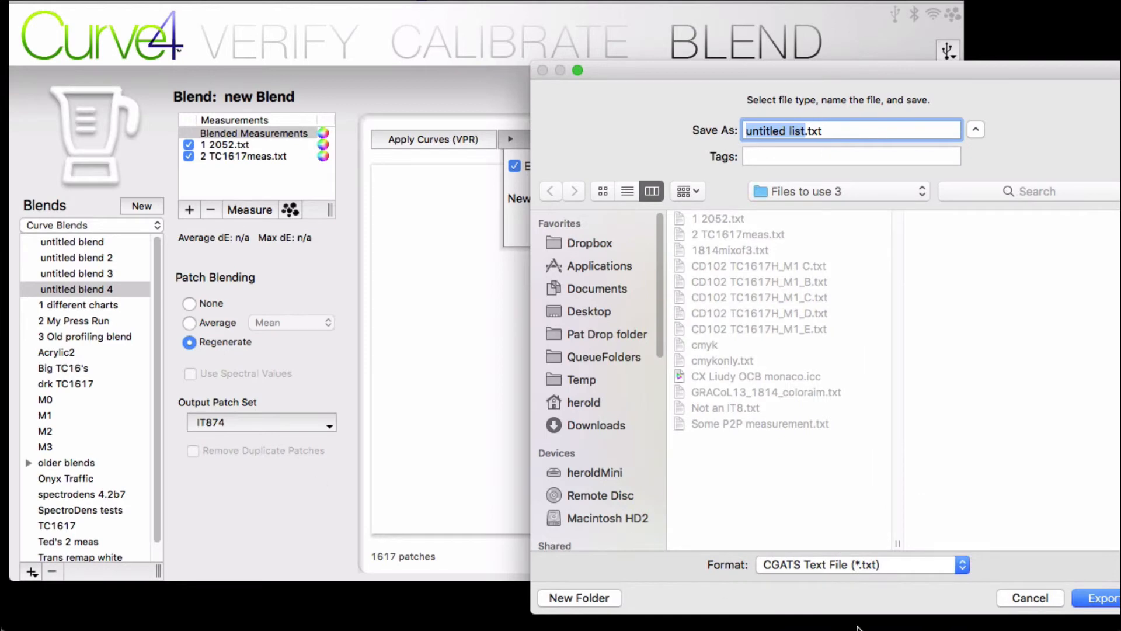
pyautogui.click(1022, 590)
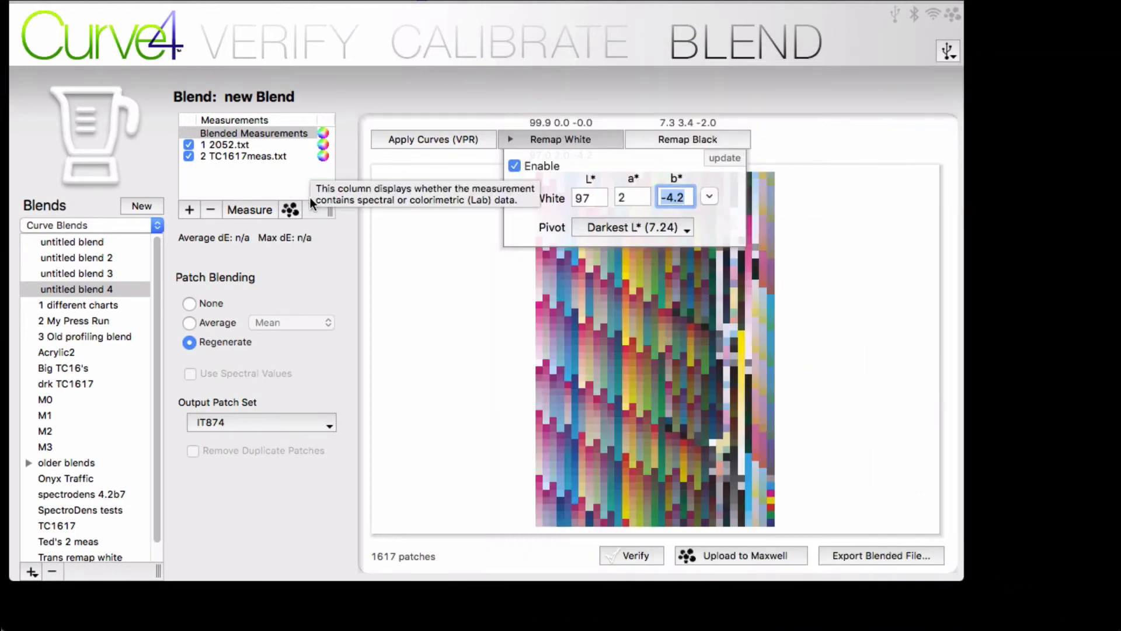
# Create a new blend, load the Not an IT8.txt measurement file into it and inspect that file's patches
pyautogui.click(152, 202)
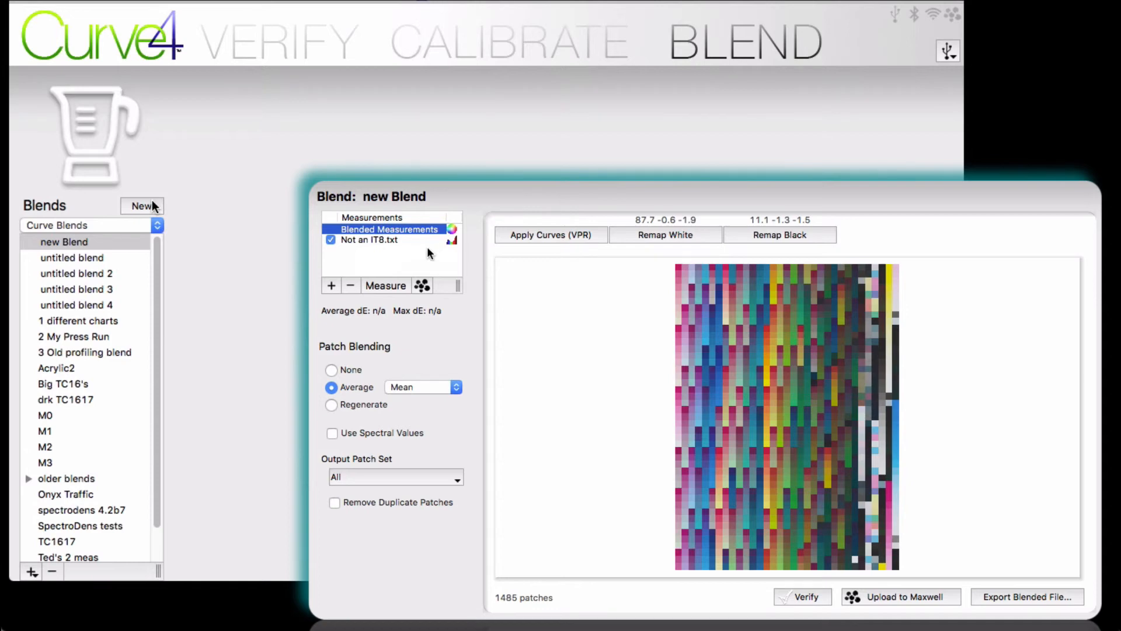
pyautogui.click(393, 243)
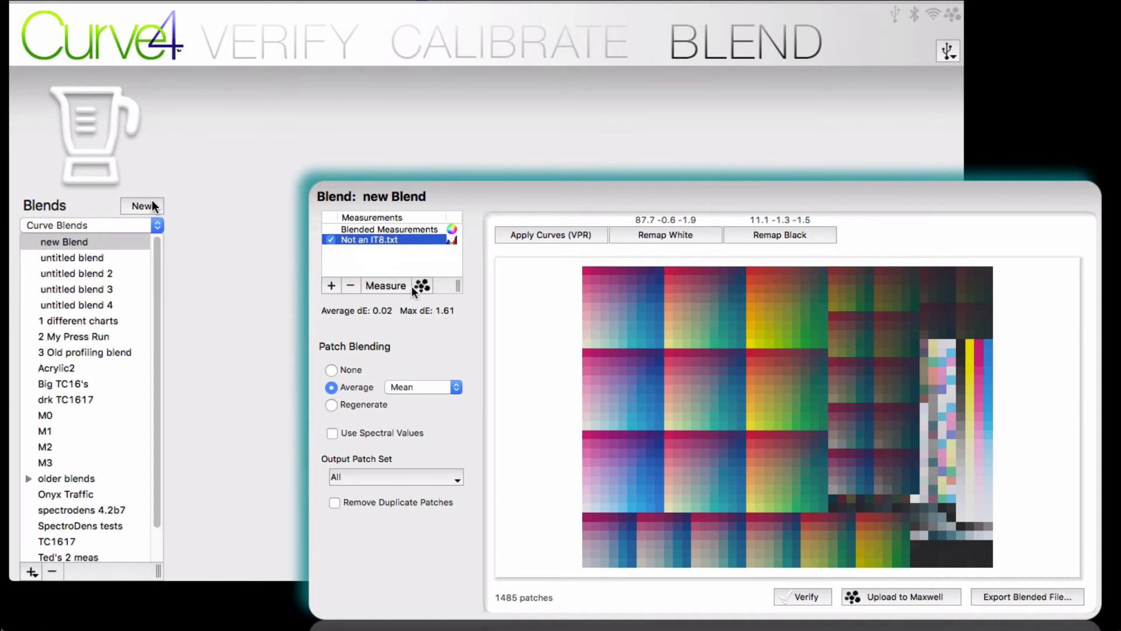
# Regenerate the Not an IT8.txt blend with the custom IT8.7/4 output patch set and open the export options for the blended file
pyautogui.click(352, 403)
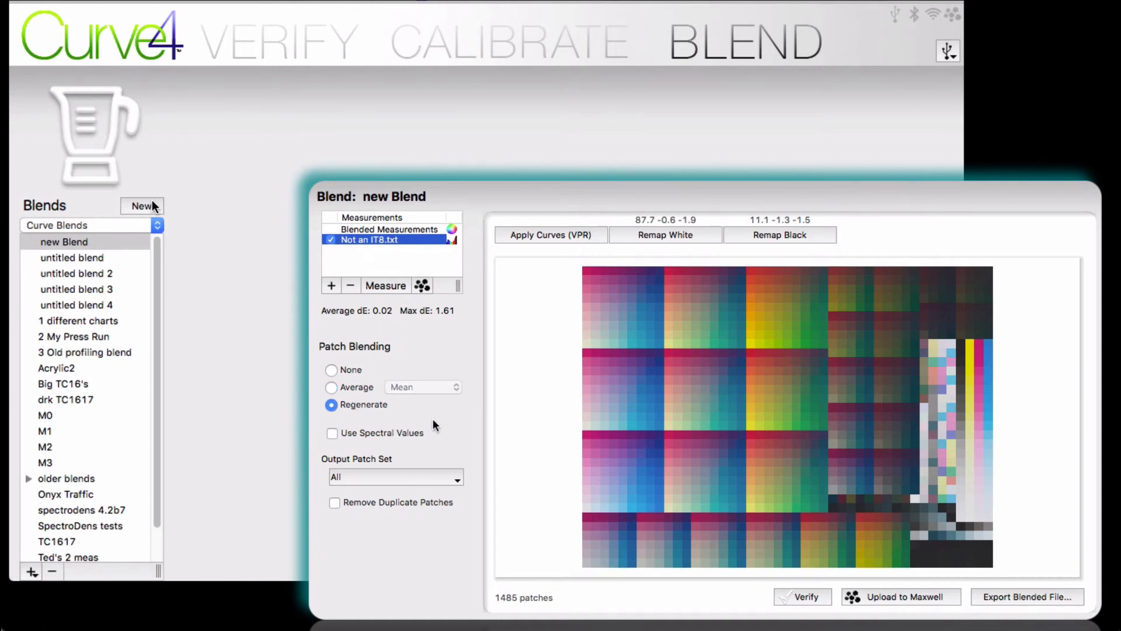
pyautogui.click(455, 477)
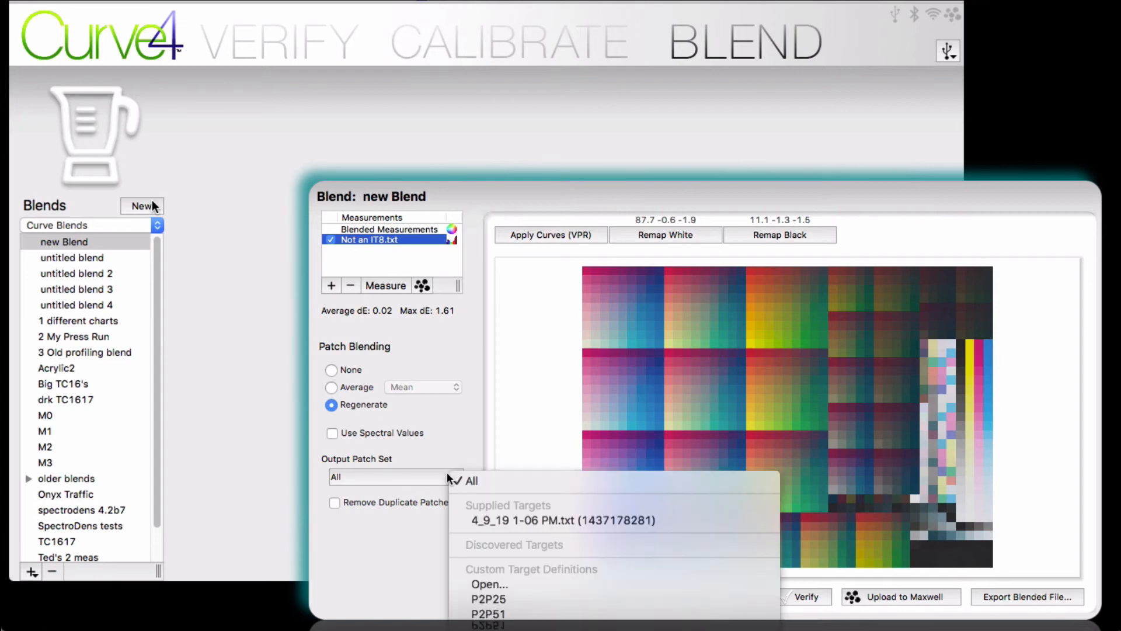
pyautogui.click(497, 620)
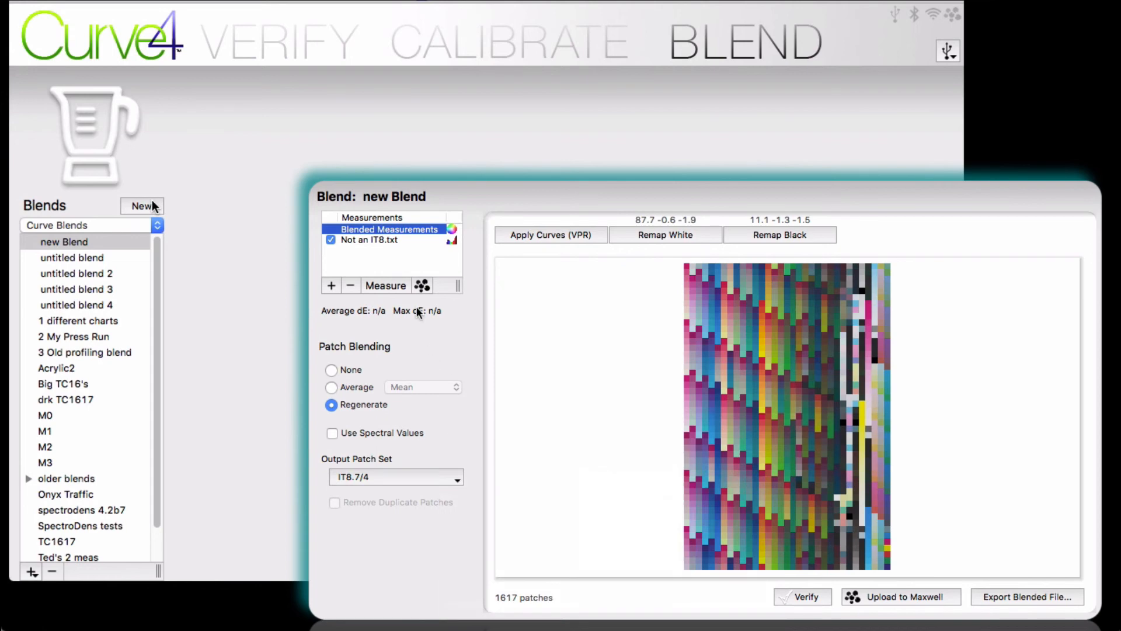
pyautogui.click(1008, 598)
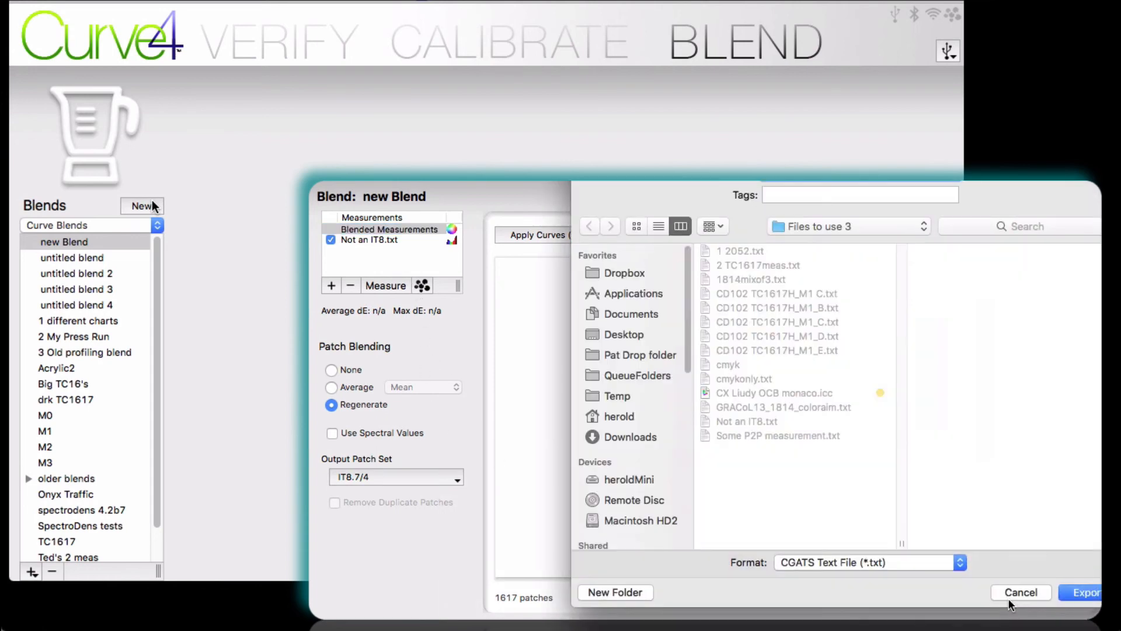